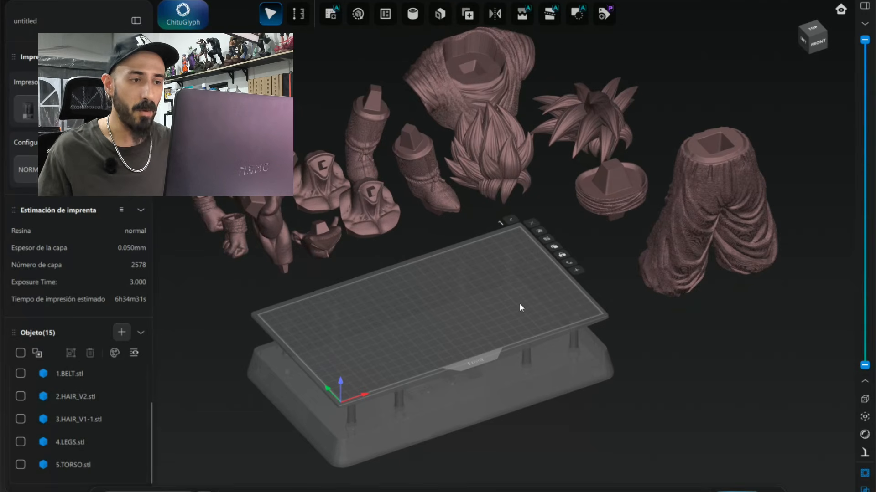
Step: Place the legs model on the build platform at about X 23.76, Y -22.20 mm
{"action": "left_click_drag", "start_coordinate": [520, 307], "coordinate": [473, 293]}
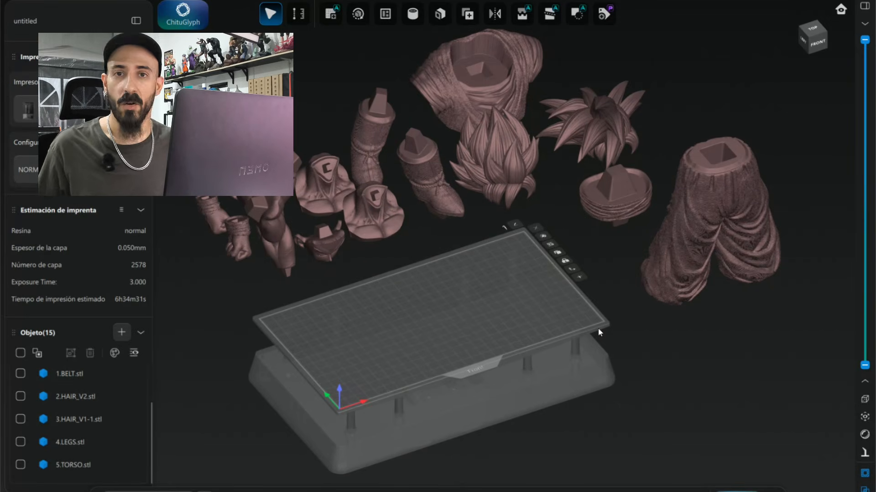
{"action": "left_click_drag", "start_coordinate": [601, 329], "coordinate": [600, 327]}
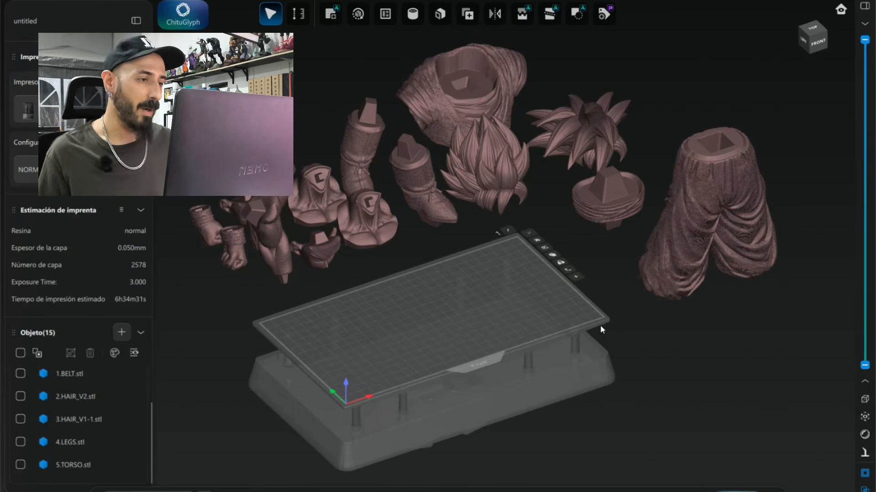
{"action": "right_click_drag", "start_coordinate": [647, 293], "coordinate": [652, 297]}
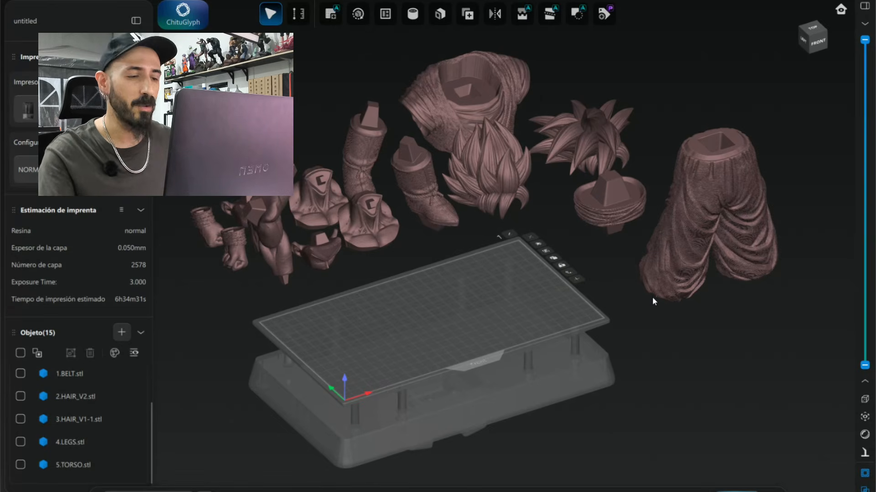
{"action": "right_click_drag", "start_coordinate": [652, 296], "coordinate": [653, 344]}
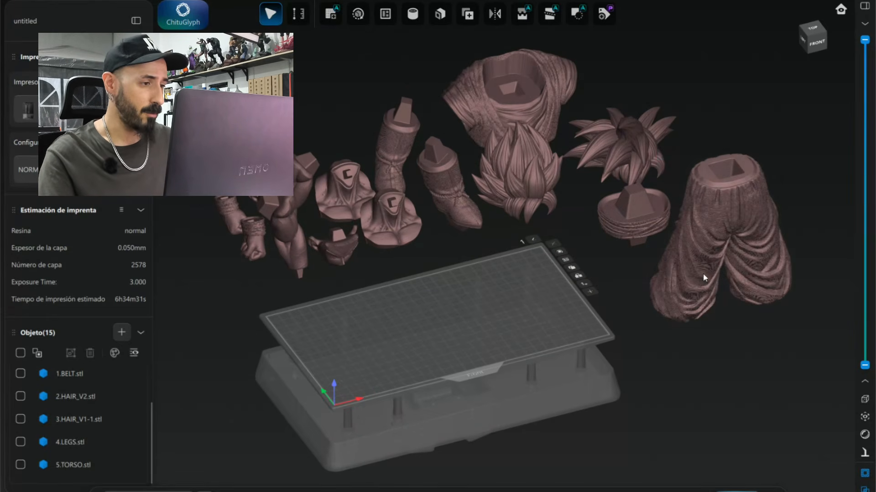
{"action": "left_click_drag", "start_coordinate": [702, 277], "coordinate": [461, 306]}
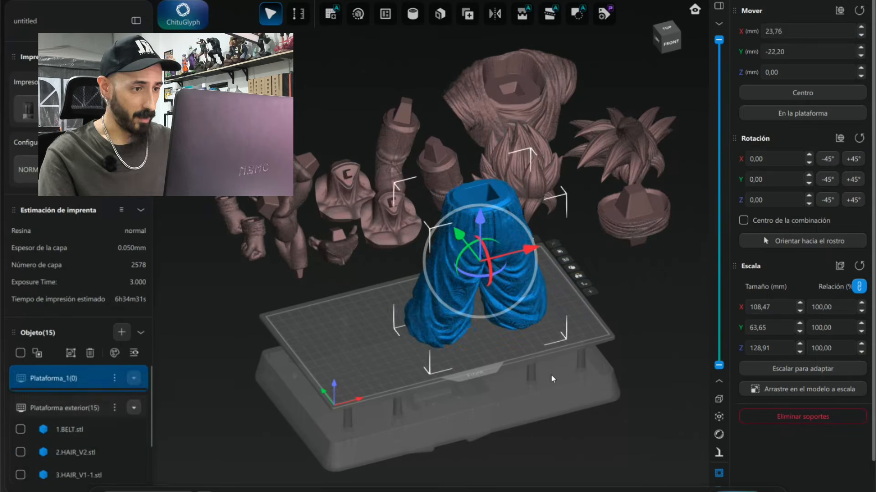
{"action": "left_click", "coordinate": [551, 378]}
{"action": "scroll", "coordinate": [524, 349], "scroll_direction": "up", "scroll_amount": 2}
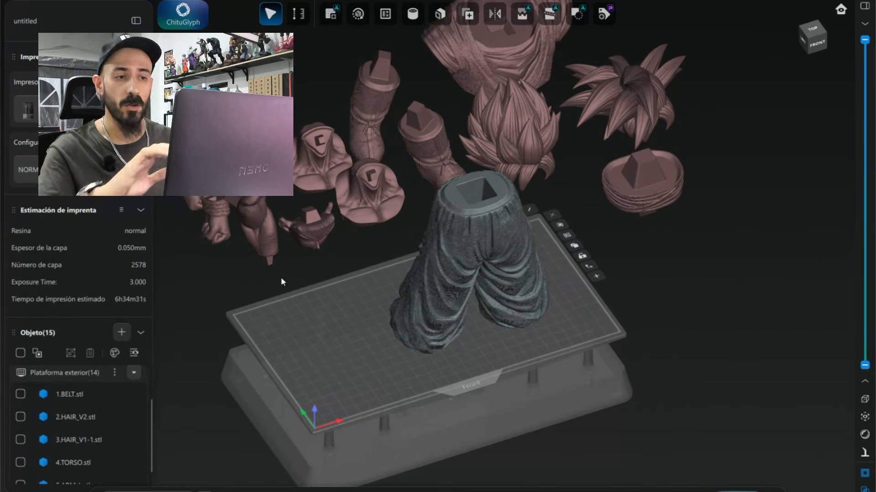
{"action": "scroll", "coordinate": [657, 288], "scroll_direction": "down", "scroll_amount": 2}
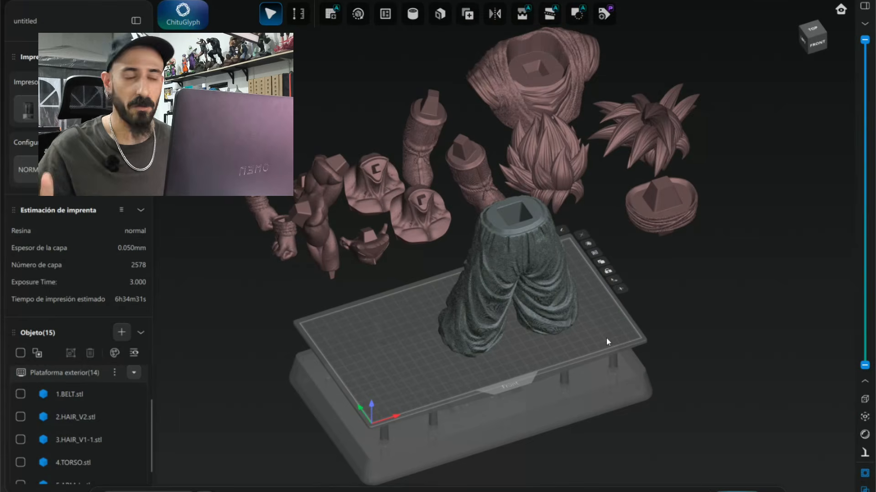
{"action": "right_click_drag", "start_coordinate": [606, 338], "coordinate": [524, 349]}
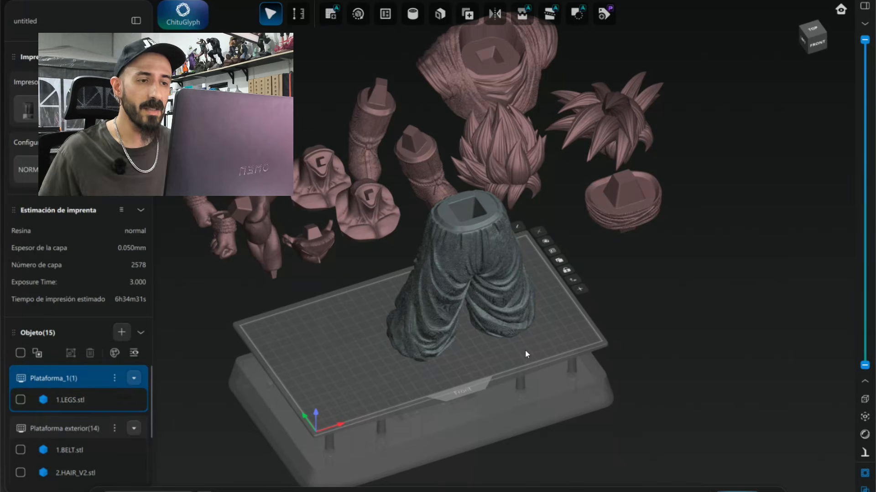
{"action": "scroll", "coordinate": [524, 350], "scroll_direction": "up", "scroll_amount": 1}
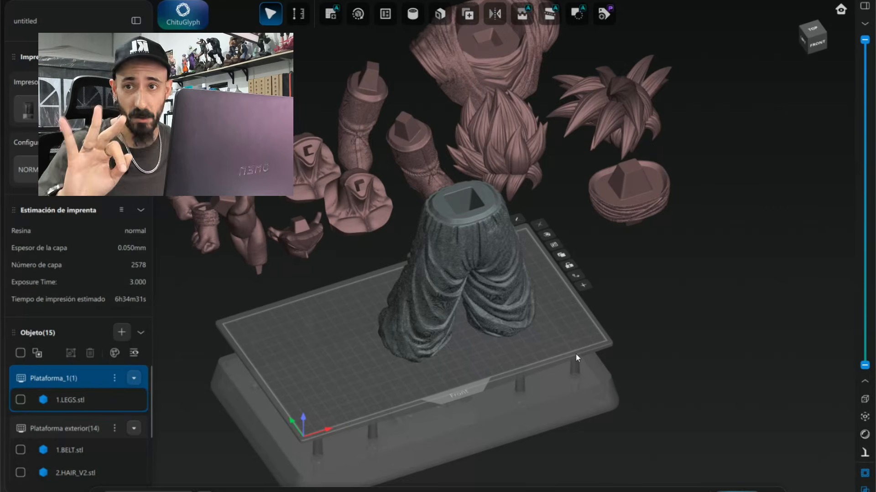
Step: Select the legs and compare the scene in perspective projection, returning to the orthographic view
{"action": "left_click", "coordinate": [570, 305]}
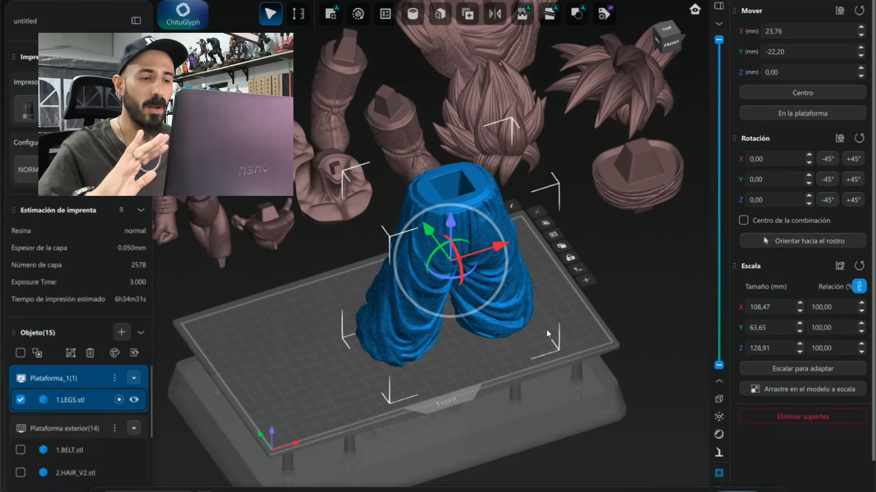
{"action": "right_click_drag", "start_coordinate": [547, 333], "coordinate": [724, 398]}
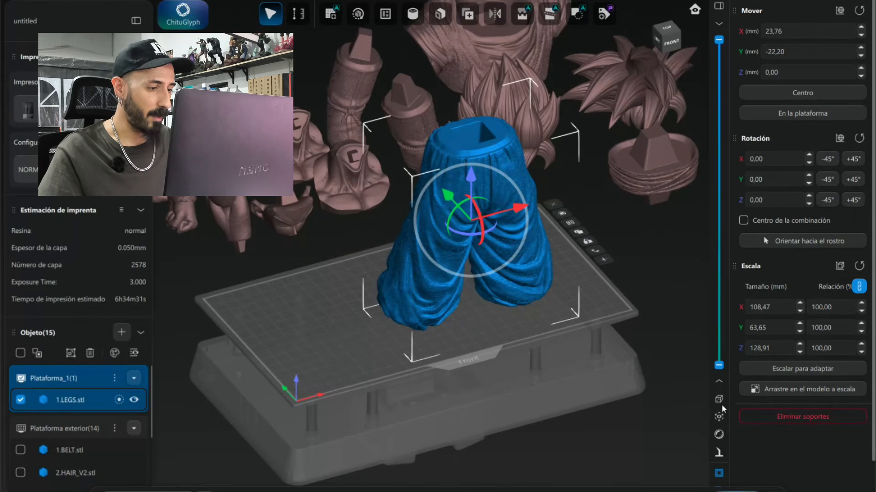
{"action": "left_click", "coordinate": [718, 400]}
{"action": "mouse_move", "coordinate": [611, 316]}
{"action": "right_mouse_down"}
{"action": "mouse_move", "coordinate": [601, 319]}
{"action": "mouse_move", "coordinate": [609, 321]}
{"action": "right_mouse_up"}
{"action": "middle_click_drag", "start_coordinate": [596, 334], "coordinate": [611, 326]}
{"action": "right_click_drag", "start_coordinate": [611, 326], "coordinate": [614, 327]}
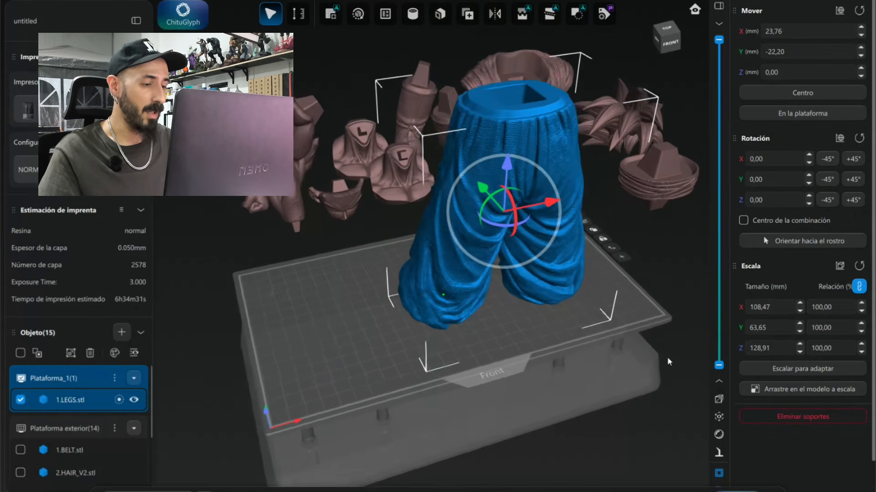
{"action": "left_click", "coordinate": [719, 400]}
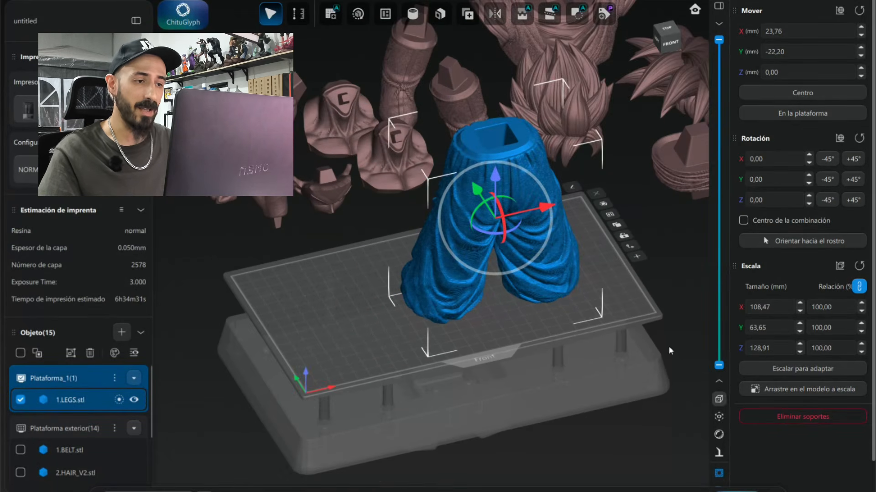
Step: Switch to the top view and move the legs to about X 43.66, Y 9.38 mm on the platform
{"action": "middle_click_drag", "start_coordinate": [630, 311], "coordinate": [612, 316]}
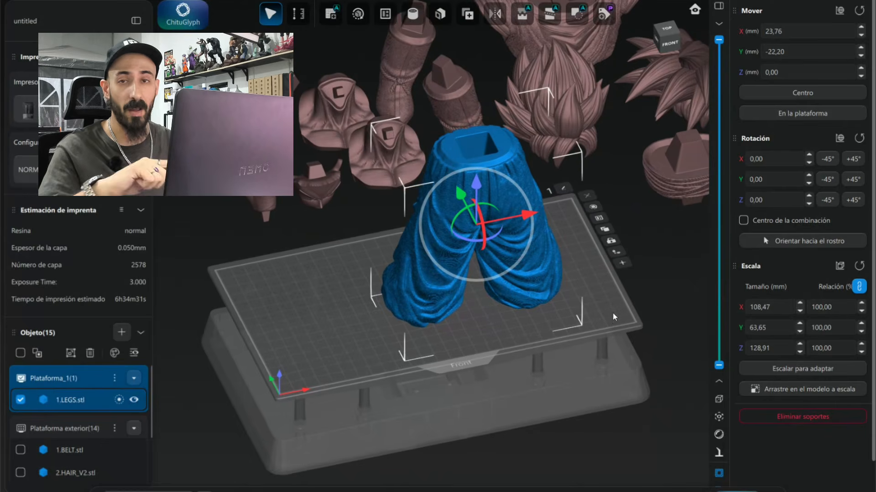
{"action": "right_click_drag", "start_coordinate": [612, 316], "coordinate": [609, 283]}
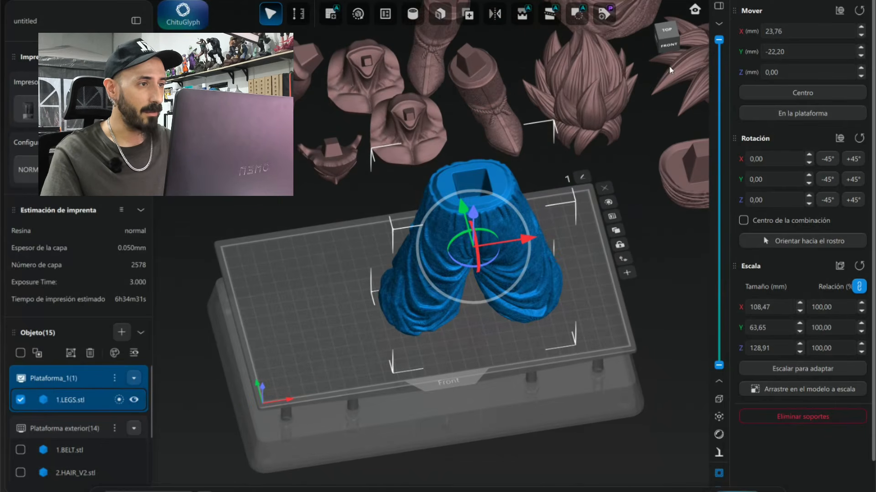
{"action": "left_click", "coordinate": [664, 29]}
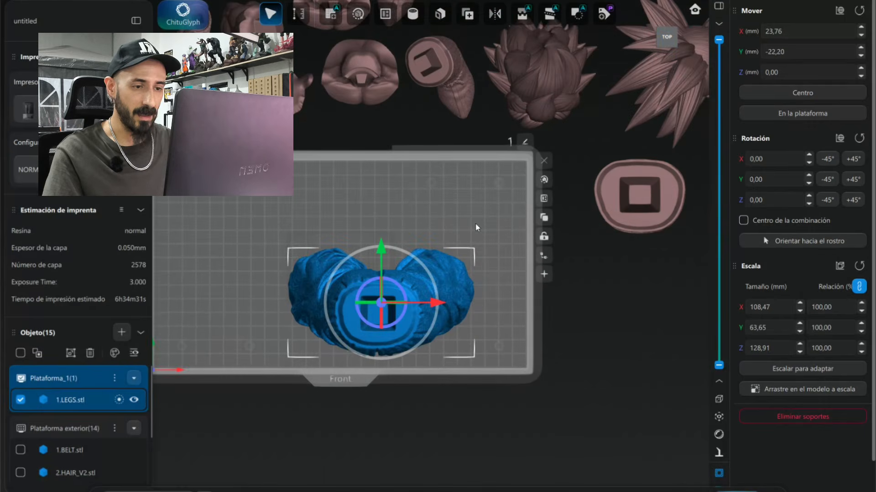
{"action": "left_click", "coordinate": [475, 224]}
{"action": "left_click_drag", "start_coordinate": [401, 305], "coordinate": [435, 251]}
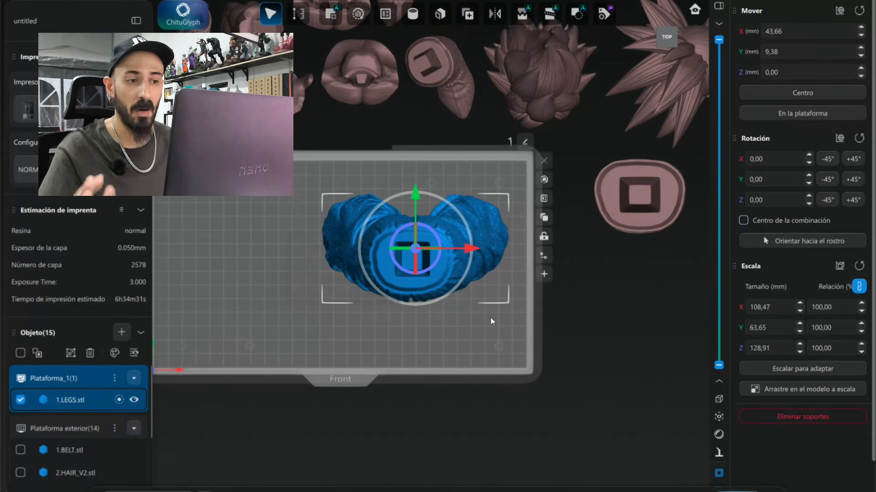
{"action": "middle_click_drag", "start_coordinate": [438, 267], "coordinate": [463, 268]}
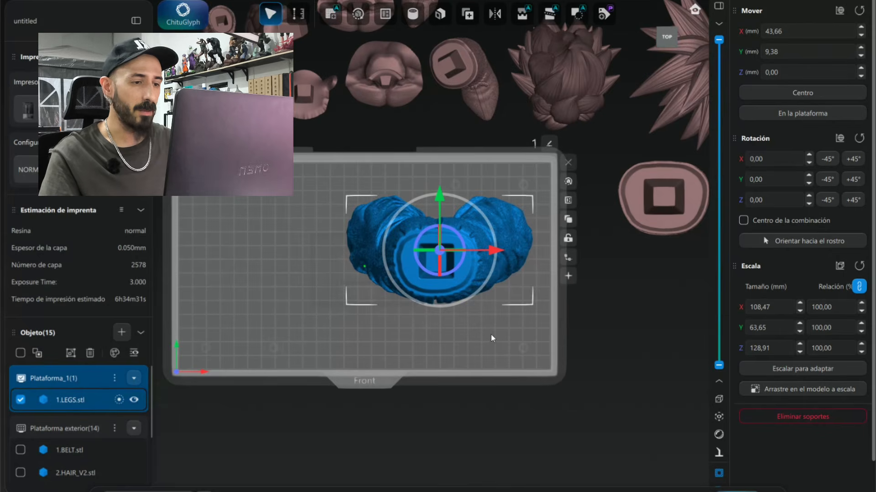
Step: Rotate the legs to about Y 278.36° and Z 271.15° so they lie flat along the platform
{"action": "right_click_drag", "start_coordinate": [471, 274], "coordinate": [474, 274]}
{"action": "left_click_drag", "start_coordinate": [457, 267], "coordinate": [386, 292]}
{"action": "right_click_drag", "start_coordinate": [433, 325], "coordinate": [465, 237]}
{"action": "left_click_drag", "start_coordinate": [473, 239], "coordinate": [406, 231]}
{"action": "left_click_drag", "start_coordinate": [457, 331], "coordinate": [667, 198]}
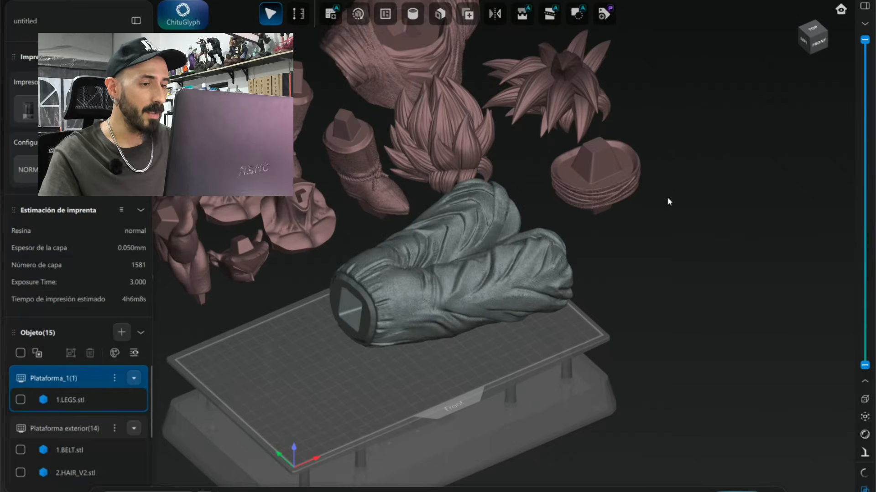
Step: Examine the lying legs' cross-sections by lowering the layer preview to about 5.7 mm, and restore the full height
{"action": "left_click", "coordinate": [512, 269]}
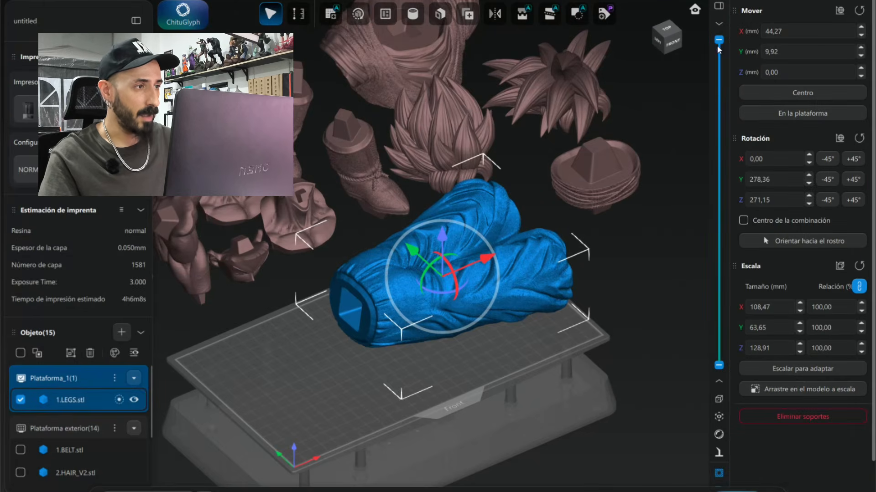
{"action": "left_click_drag", "start_coordinate": [718, 47], "coordinate": [719, 100]}
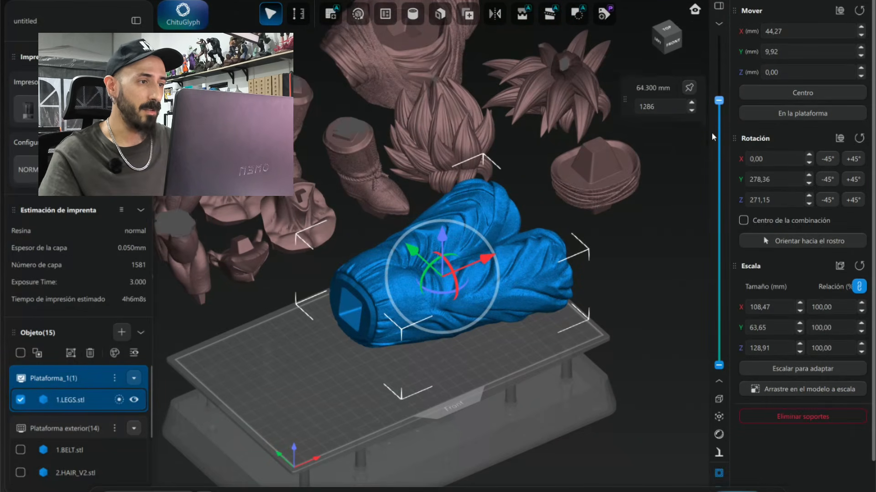
{"action": "left_click_drag", "start_coordinate": [712, 133], "coordinate": [726, 341]}
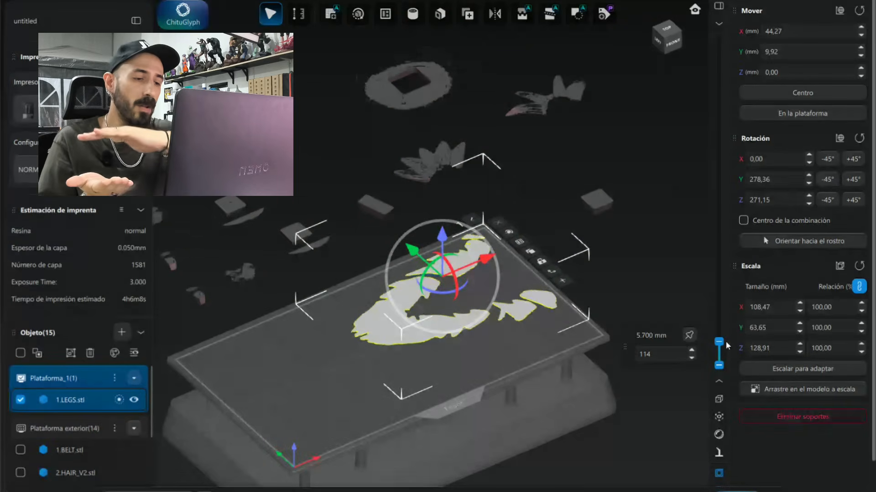
{"action": "left_click", "coordinate": [496, 332]}
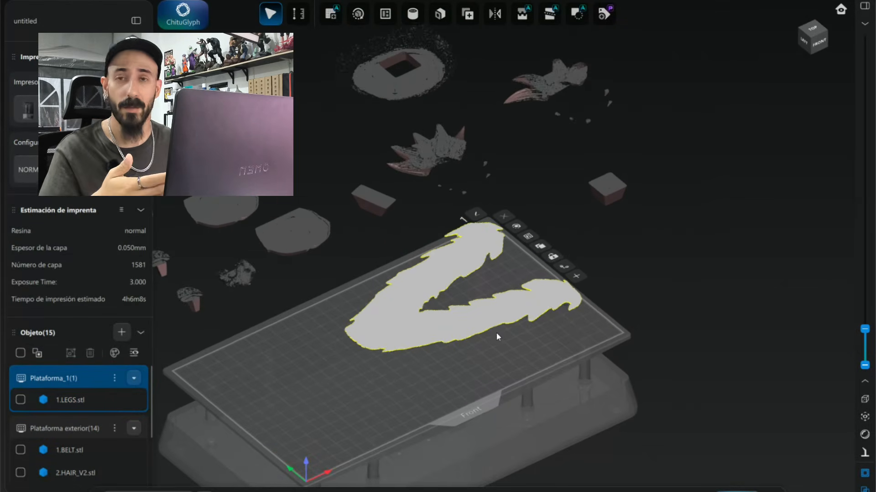
{"action": "right_click_drag", "start_coordinate": [497, 333], "coordinate": [491, 326]}
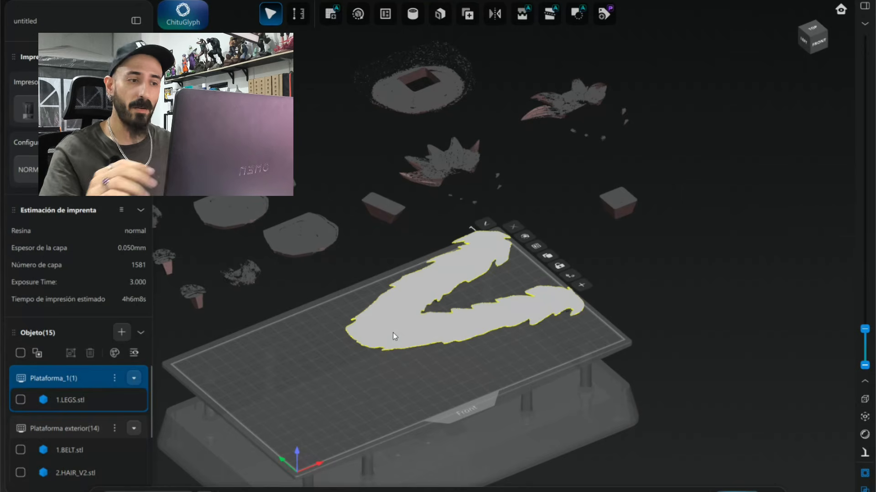
{"action": "right_click", "coordinate": [639, 330]}
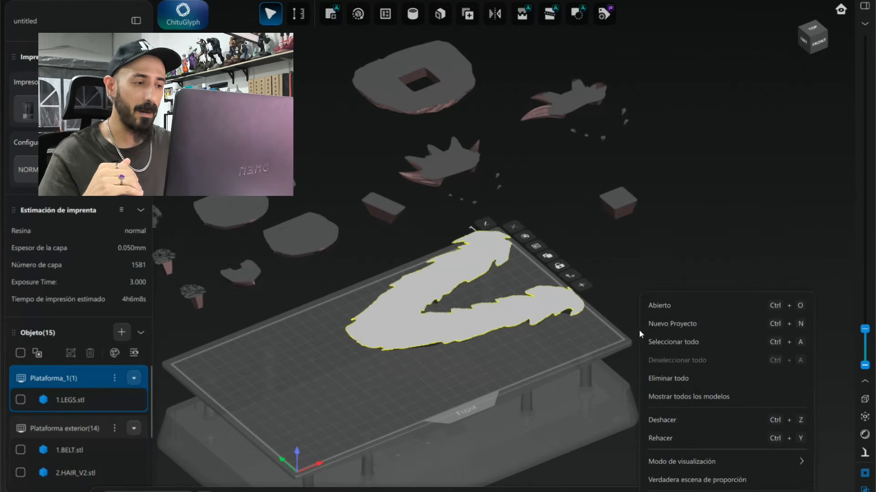
{"action": "left_click", "coordinate": [661, 284]}
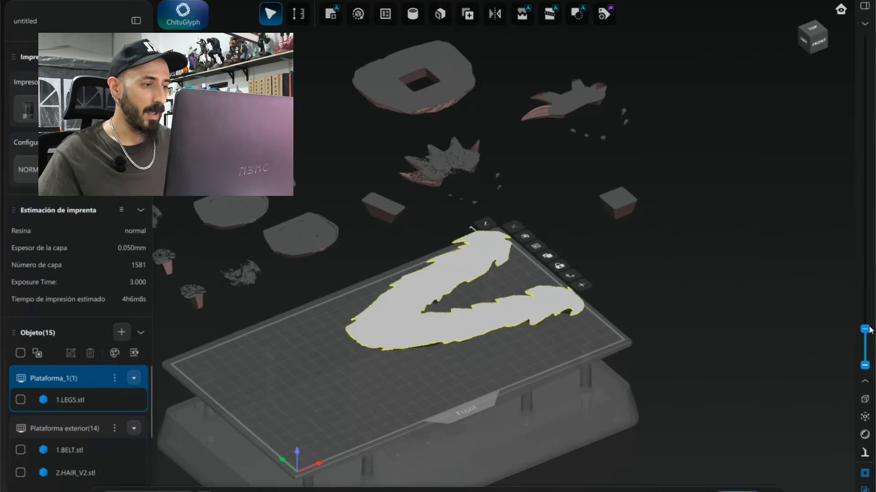
{"action": "left_click_drag", "start_coordinate": [864, 329], "coordinate": [865, 51]}
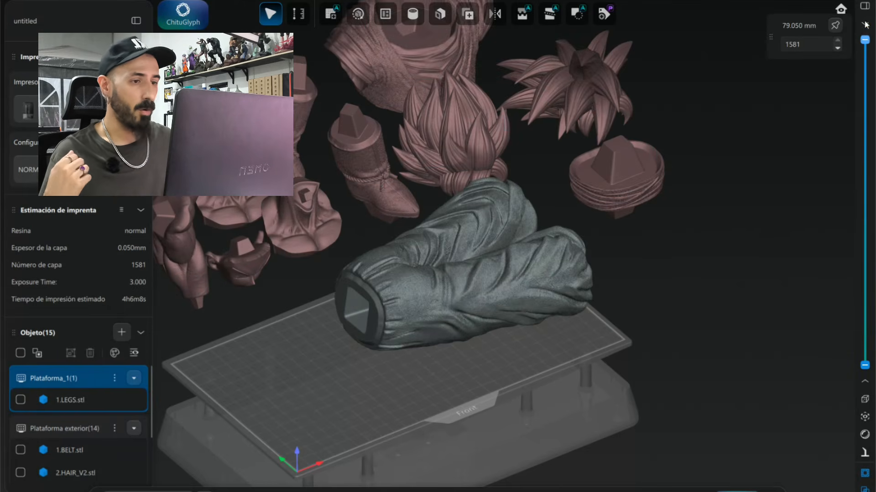
Step: Rotate the legs to about Y 188.06° so they stand upside down with the waist facing the platform
{"action": "left_click", "coordinate": [456, 239]}
{"action": "middle_click_drag", "start_coordinate": [509, 307], "coordinate": [451, 260]}
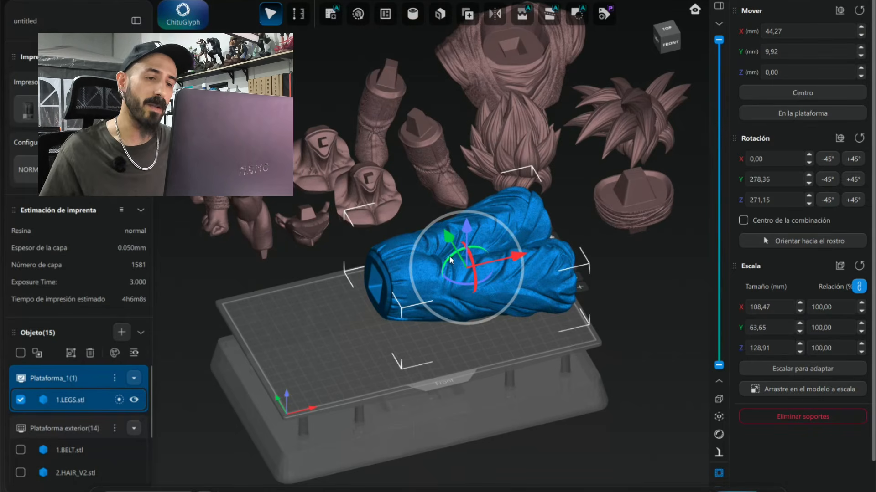
{"action": "left_click_drag", "start_coordinate": [449, 260], "coordinate": [433, 309]}
{"action": "right_click_drag", "start_coordinate": [449, 321], "coordinate": [499, 341]}
{"action": "left_click", "coordinate": [499, 340]}
{"action": "left_click", "coordinate": [474, 303]}
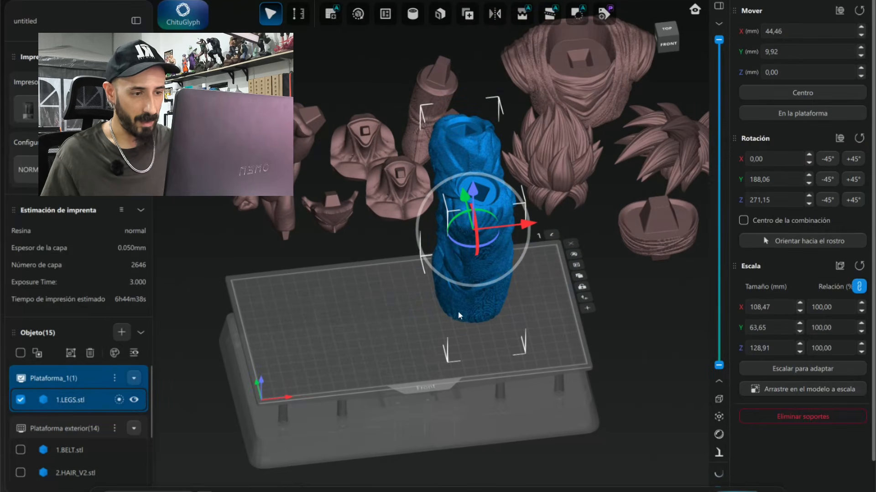
Step: Tilt the upside-down legs sideways to a Y rotation of about 161.59°
{"action": "scroll", "coordinate": [451, 310], "scroll_direction": "up", "scroll_amount": 3}
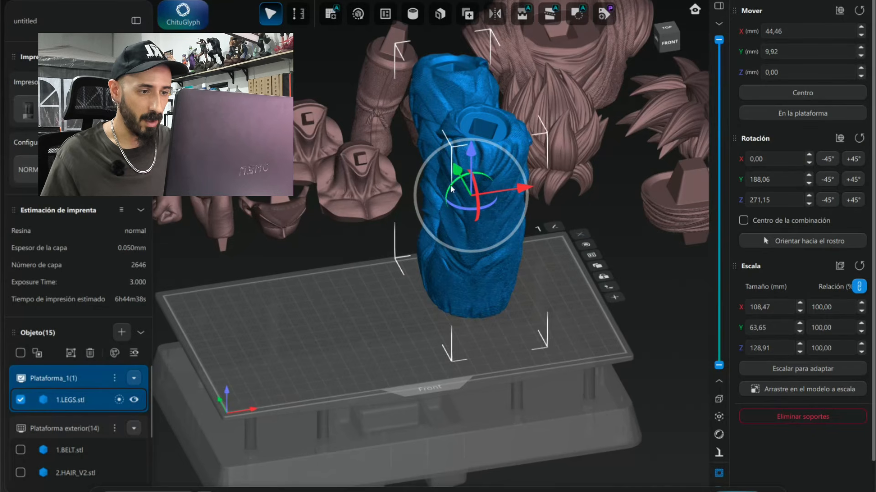
{"action": "left_click_drag", "start_coordinate": [452, 188], "coordinate": [439, 186]}
{"action": "middle_click_drag", "start_coordinate": [533, 318], "coordinate": [511, 332]}
{"action": "right_click_drag", "start_coordinate": [510, 331], "coordinate": [499, 331]}
{"action": "middle_click_drag", "start_coordinate": [499, 332], "coordinate": [533, 350]}
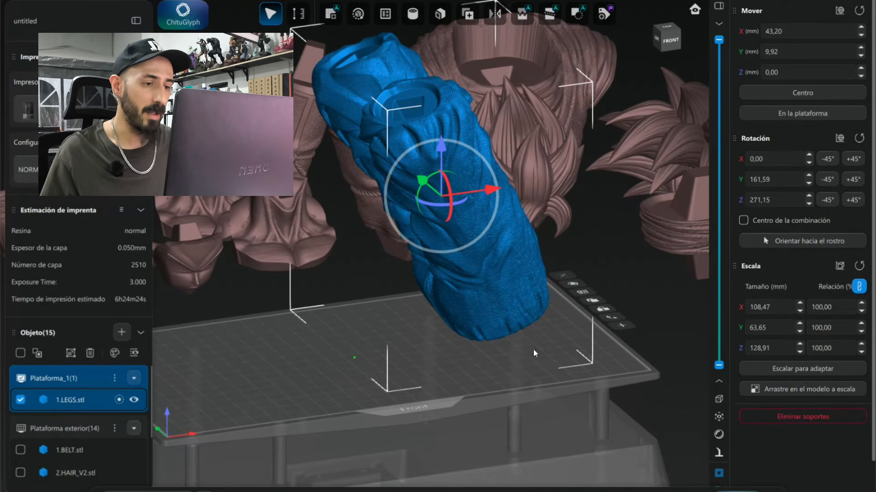
Step: Check the tilted legs' lowest edge and shift the model along the Y axis to about 0.35 mm
{"action": "right_click_drag", "start_coordinate": [533, 350], "coordinate": [515, 313]}
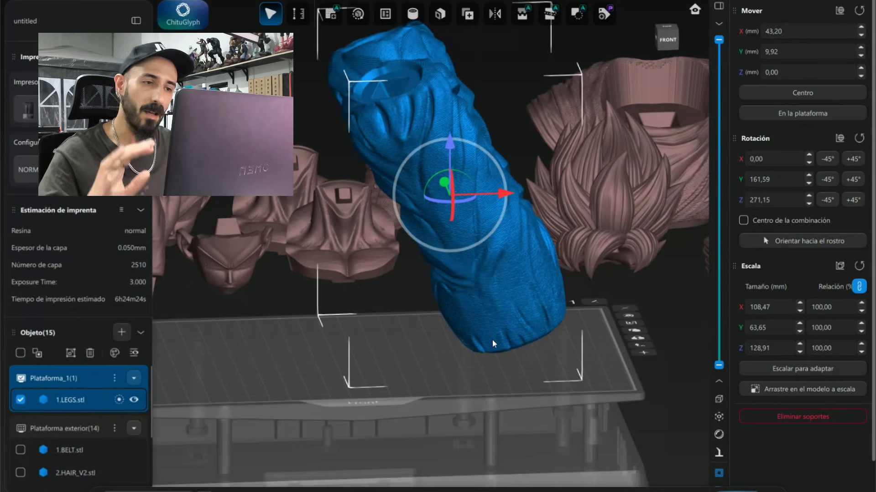
{"action": "right_click_drag", "start_coordinate": [492, 340], "coordinate": [495, 346]}
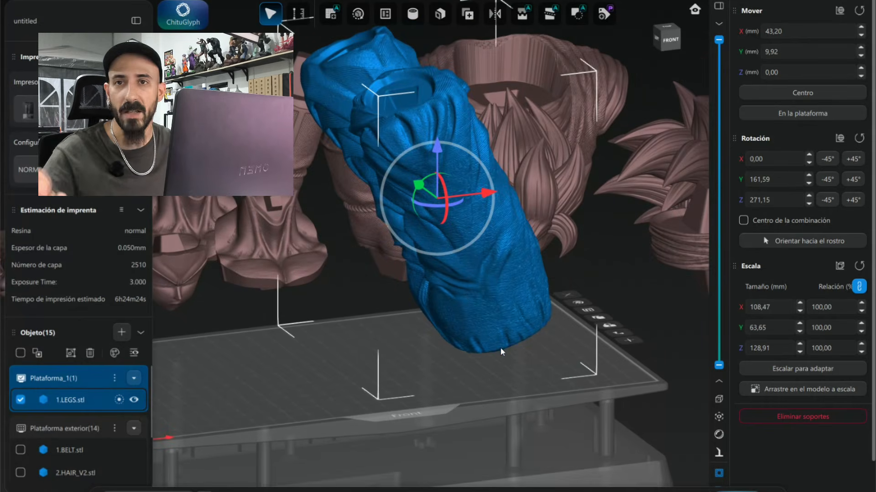
{"action": "right_click_drag", "start_coordinate": [522, 350], "coordinate": [521, 285]}
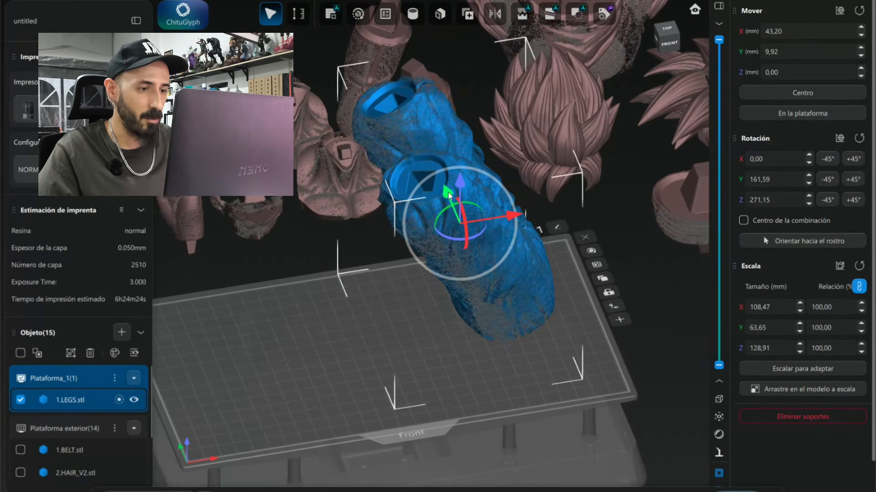
{"action": "left_click_drag", "start_coordinate": [448, 195], "coordinate": [481, 223]}
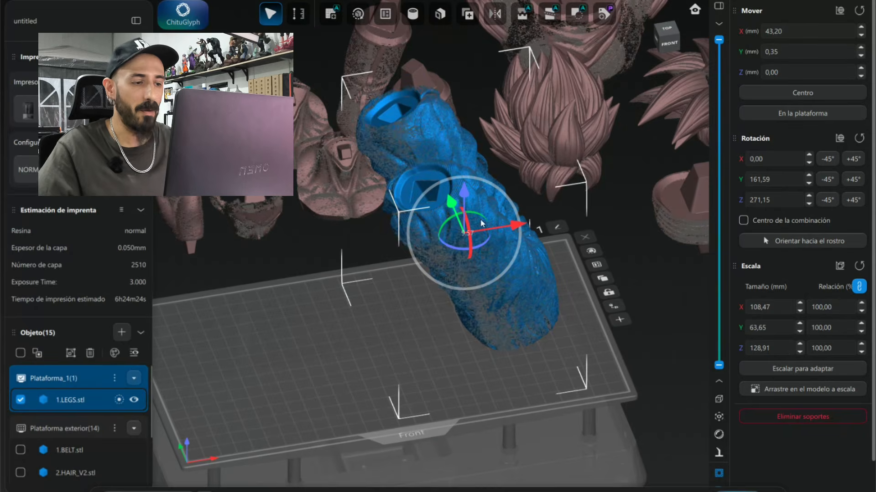
Step: Select the tilted legs and increase their sideways tilt slightly to a Y rotation of about 158.97°
{"action": "left_click", "coordinate": [570, 344]}
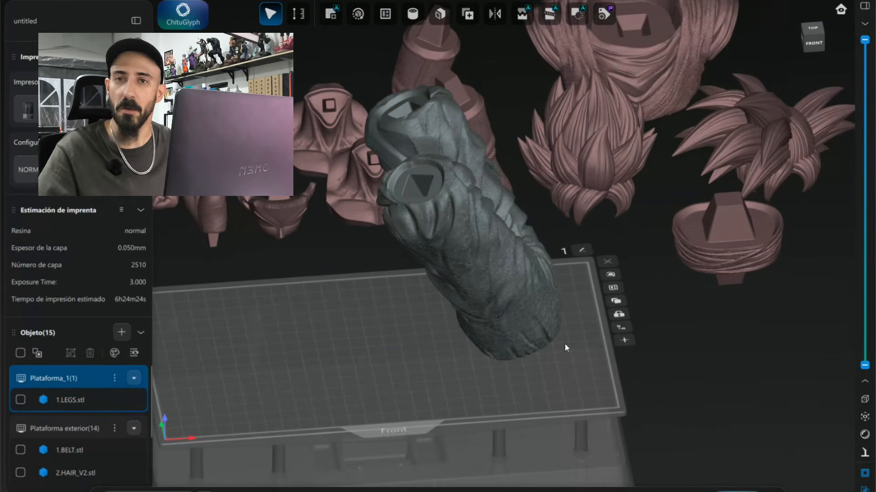
{"action": "left_click", "coordinate": [565, 348]}
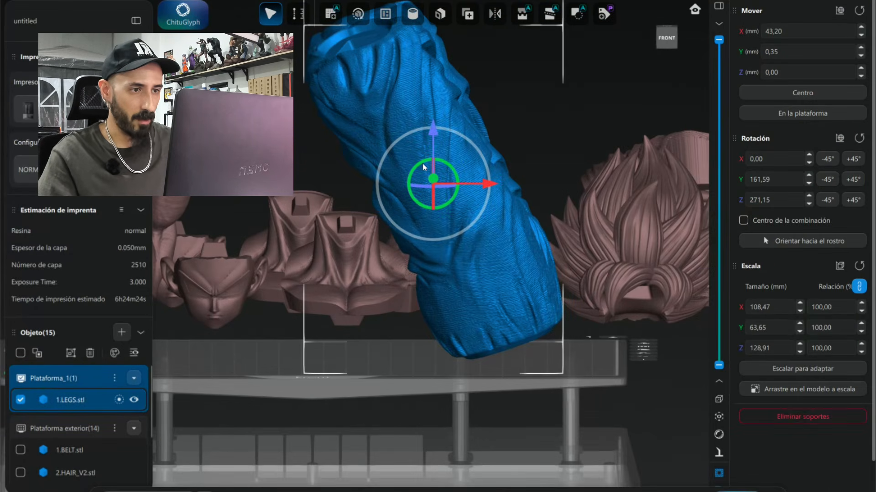
{"action": "left_click_drag", "start_coordinate": [423, 167], "coordinate": [419, 174]}
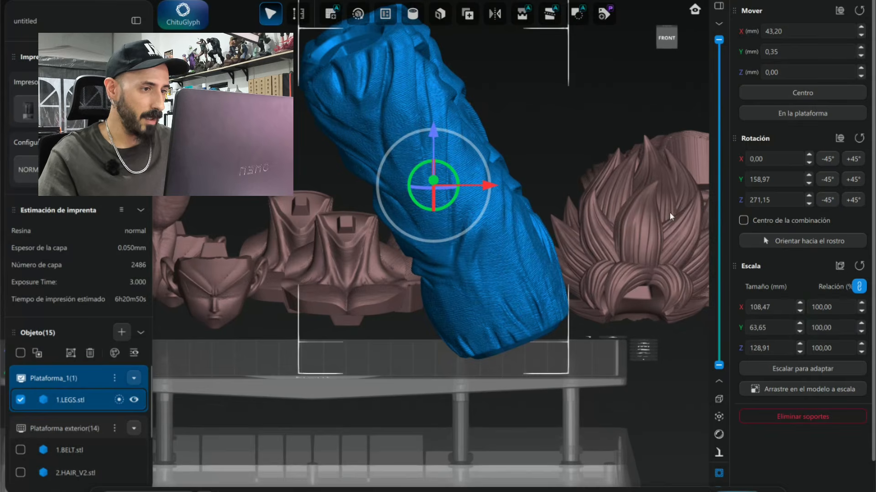
Step: Examine the retilted legs' first cross-sections by lowering the layer preview to about 4.25 mm, and restore the full height
{"action": "left_click_drag", "start_coordinate": [718, 40], "coordinate": [719, 354]}
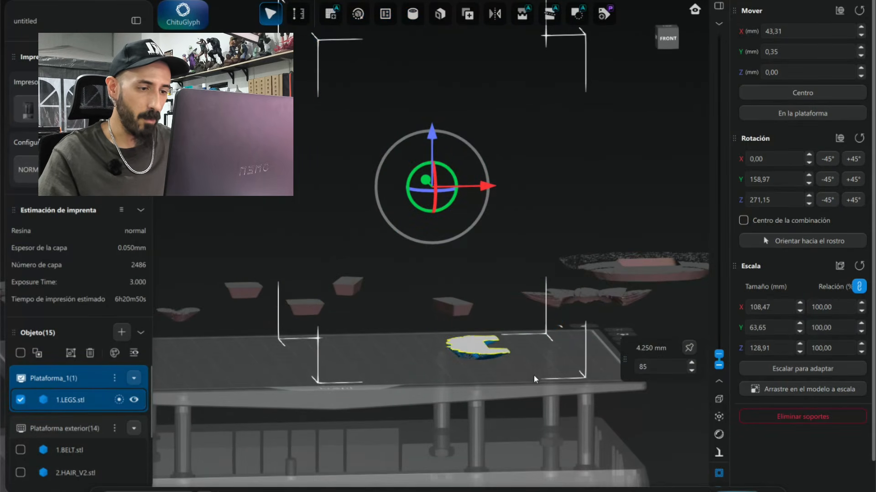
{"action": "right_click_drag", "start_coordinate": [534, 379], "coordinate": [506, 315]}
{"action": "left_click_drag", "start_coordinate": [719, 355], "coordinate": [709, 11]}
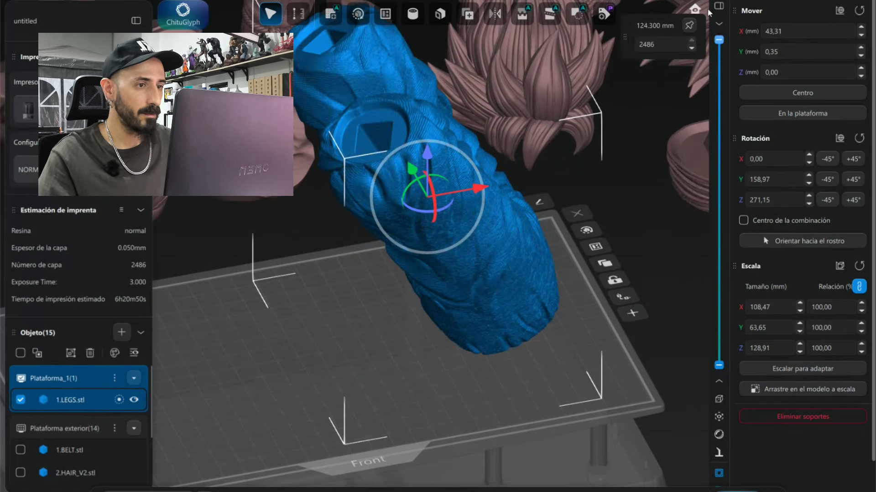
Step: Examine the tilted legs from the front, sides, above and underneath, checking the waist edge nearest the platform
{"action": "right_click_drag", "start_coordinate": [588, 396], "coordinate": [331, 204]}
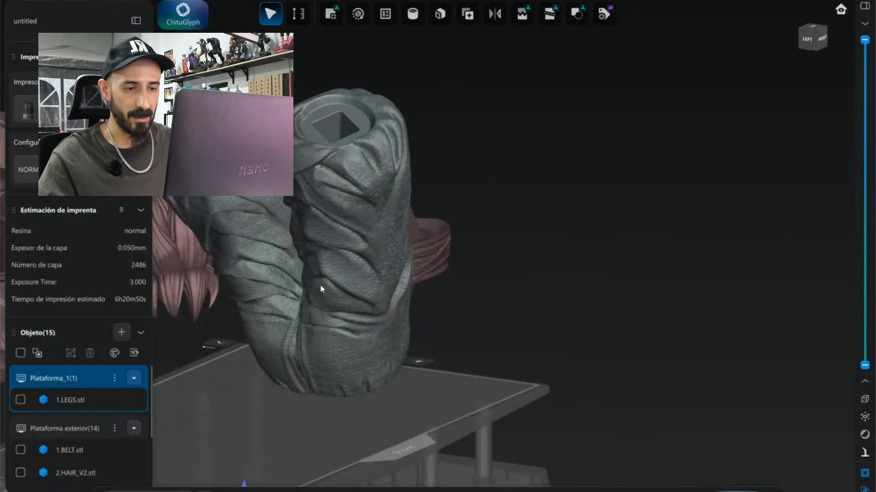
{"action": "right_click_drag", "start_coordinate": [320, 289], "coordinate": [410, 309]}
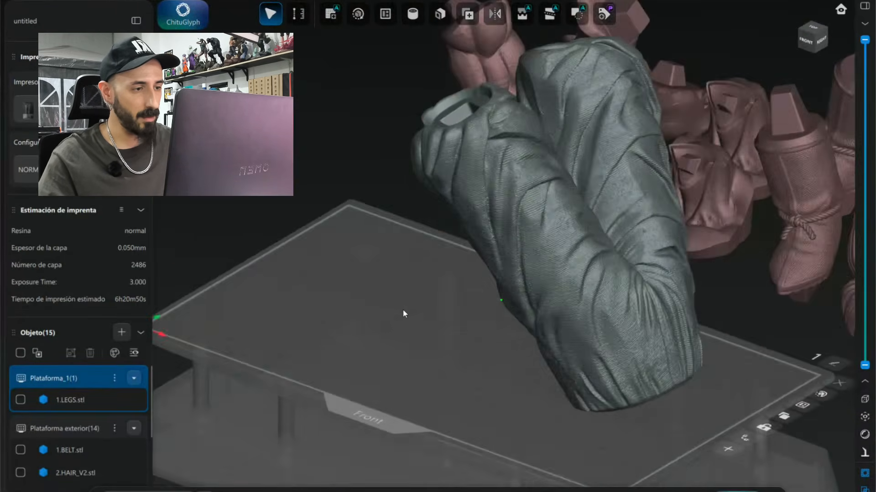
{"action": "right_click_drag", "start_coordinate": [403, 310], "coordinate": [397, 306]}
{"action": "middle_click_drag", "start_coordinate": [529, 348], "coordinate": [493, 345]}
{"action": "right_click_drag", "start_coordinate": [491, 344], "coordinate": [518, 297]}
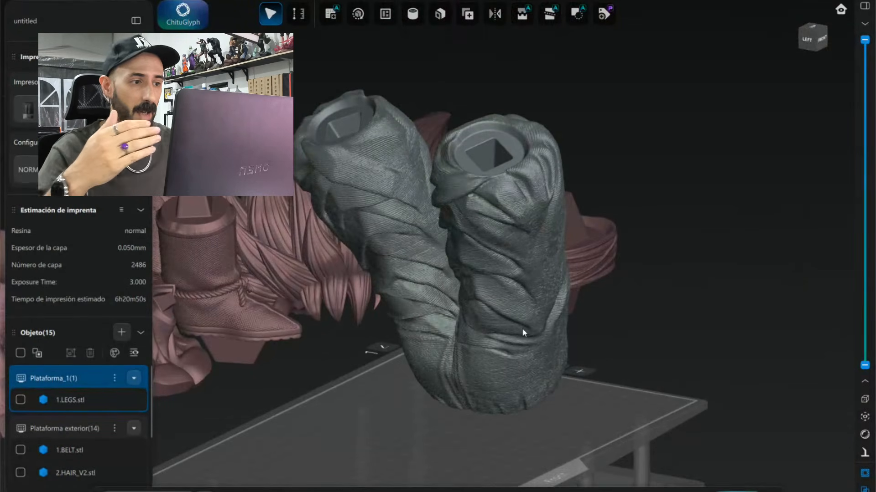
{"action": "right_click_drag", "start_coordinate": [522, 331], "coordinate": [509, 327]}
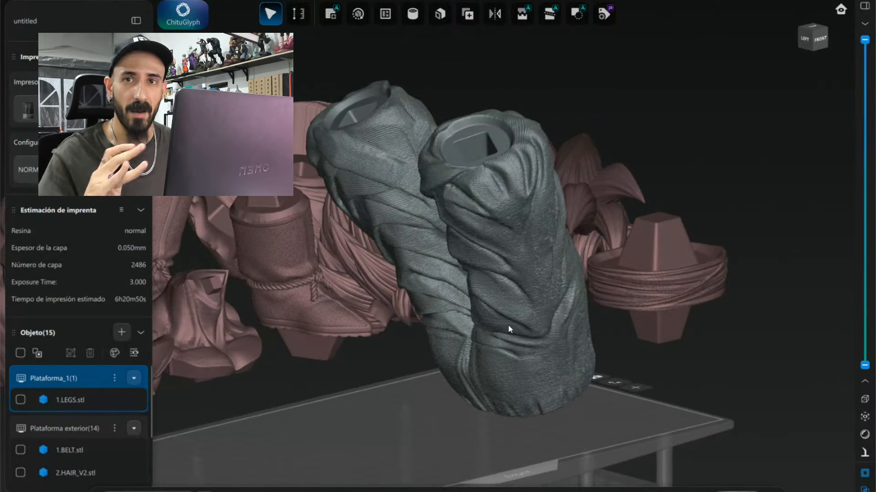
{"action": "right_click_drag", "start_coordinate": [509, 329], "coordinate": [517, 337]}
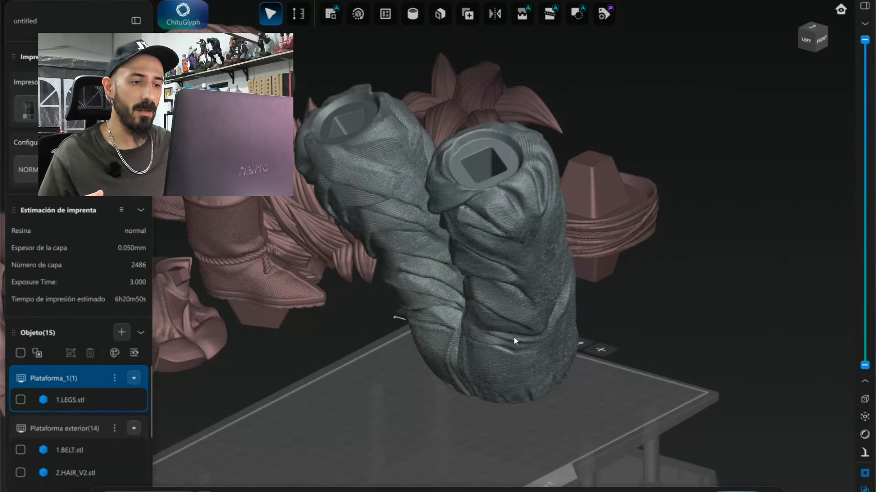
{"action": "right_click_drag", "start_coordinate": [515, 341], "coordinate": [505, 371]}
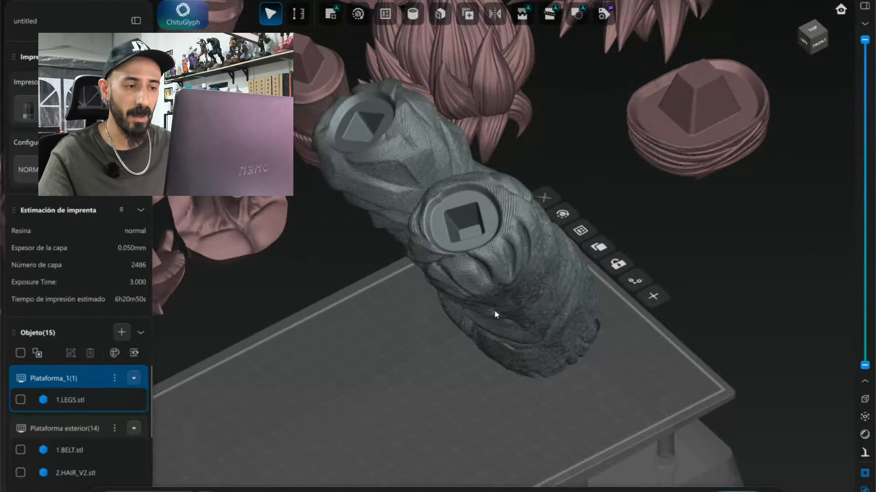
{"action": "key", "text": "f"}
{"action": "right_click_drag", "start_coordinate": [491, 371], "coordinate": [528, 369]}
{"action": "middle_click_drag", "start_coordinate": [561, 415], "coordinate": [481, 342]}
{"action": "key", "text": "f"}
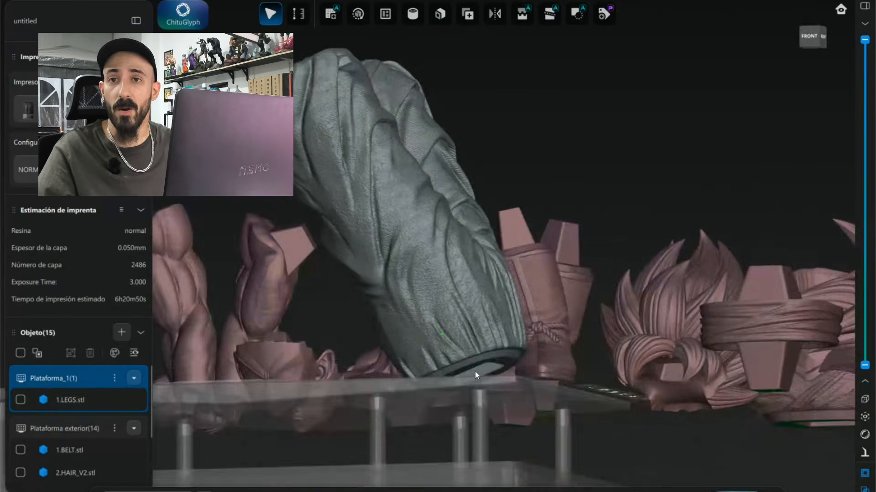
{"action": "right_click_drag", "start_coordinate": [475, 371], "coordinate": [535, 393]}
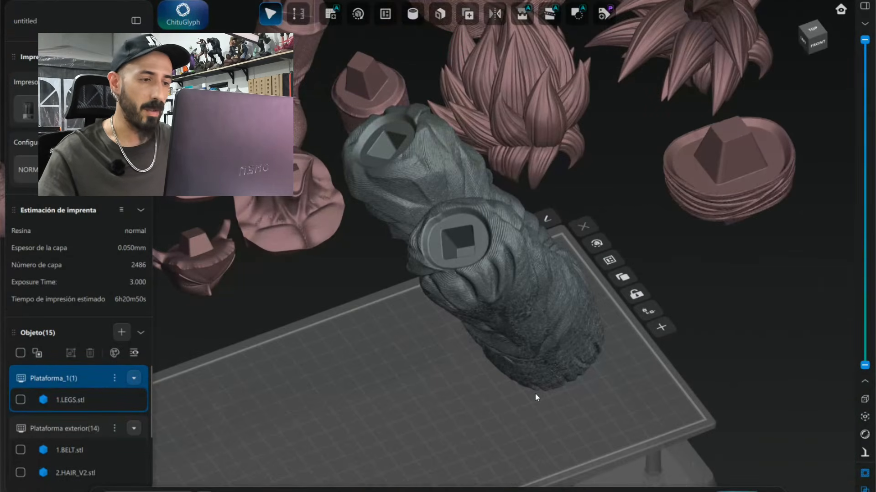
Step: Inspect the solid cross-section of both legs with the layer preview at about 68.2 mm, and restore the full height
{"action": "left_click", "coordinate": [564, 367]}
{"action": "right_click_drag", "start_coordinate": [585, 363], "coordinate": [578, 384]}
{"action": "left_click", "coordinate": [578, 384]}
{"action": "left_click", "coordinate": [530, 349]}
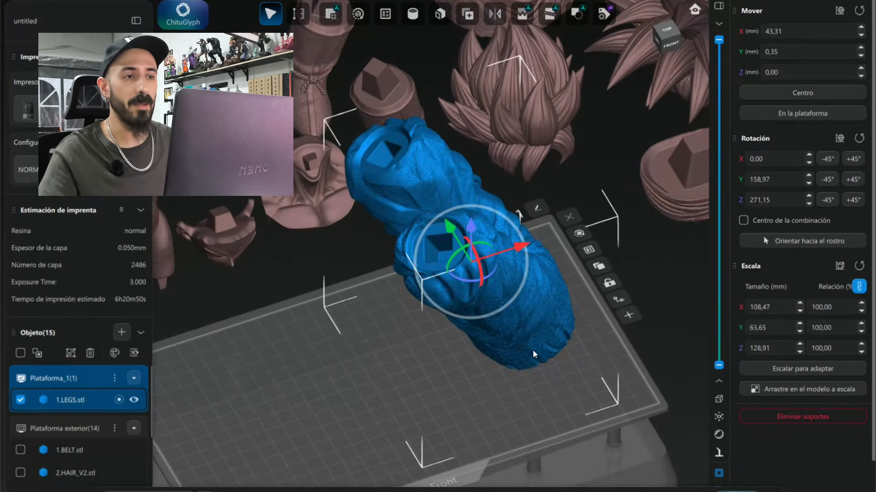
{"action": "left_click_drag", "start_coordinate": [719, 41], "coordinate": [720, 185]}
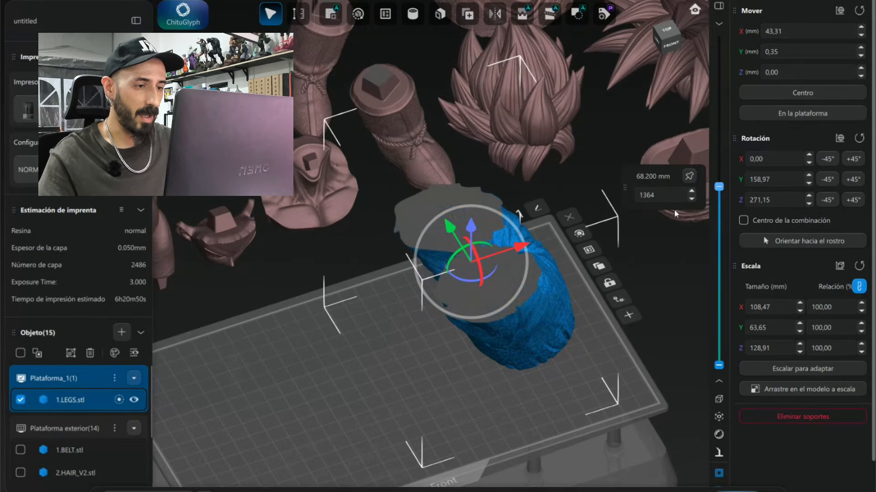
{"action": "left_click", "coordinate": [584, 354]}
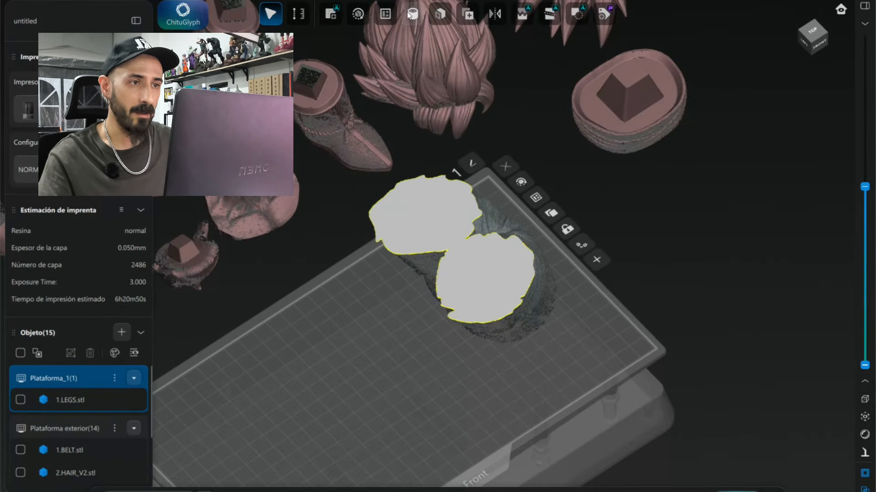
{"action": "left_click", "coordinate": [516, 297]}
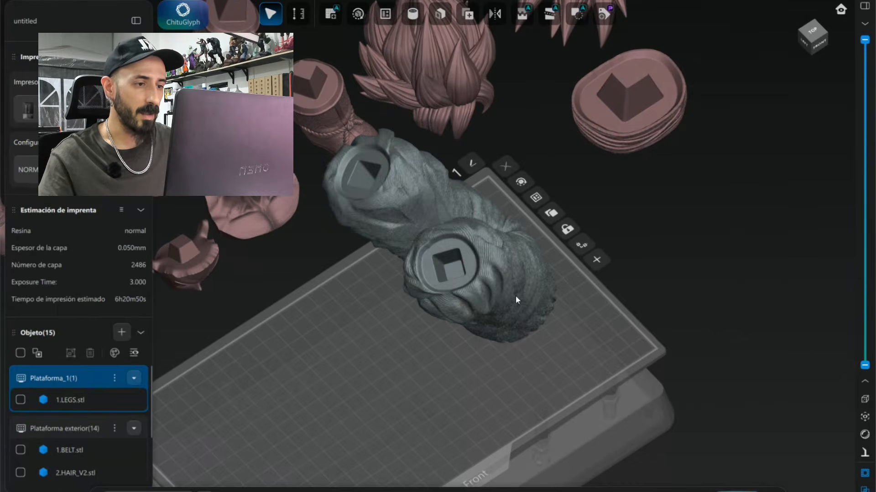
Step: Hollow the legs with a 2.20 mm wall, medium precision, interior mode and the main cavity kept
{"action": "left_click", "coordinate": [420, 17]}
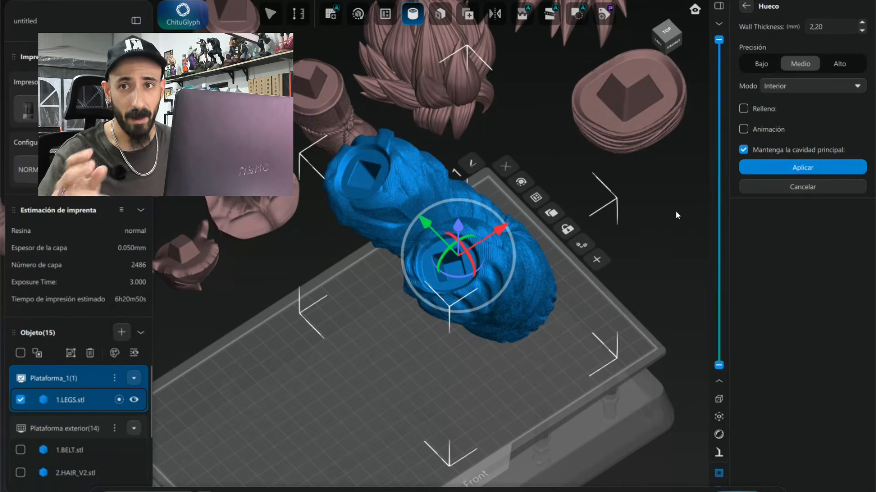
{"action": "right_click_drag", "start_coordinate": [676, 212], "coordinate": [621, 200]}
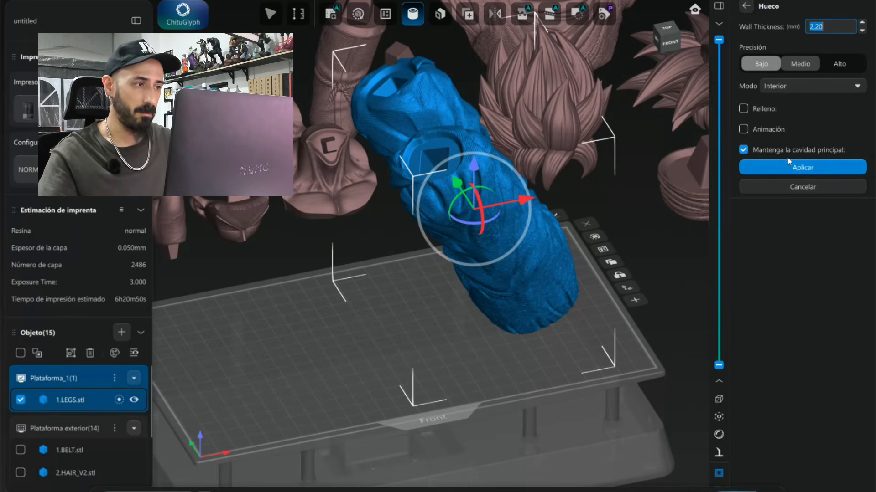
{"action": "left_click", "coordinate": [798, 171]}
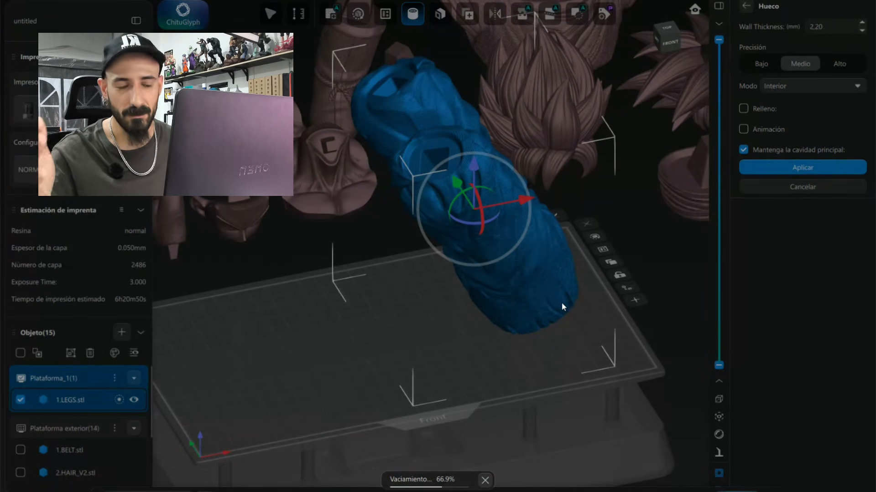
{"action": "right_click_drag", "start_coordinate": [562, 302], "coordinate": [569, 322]}
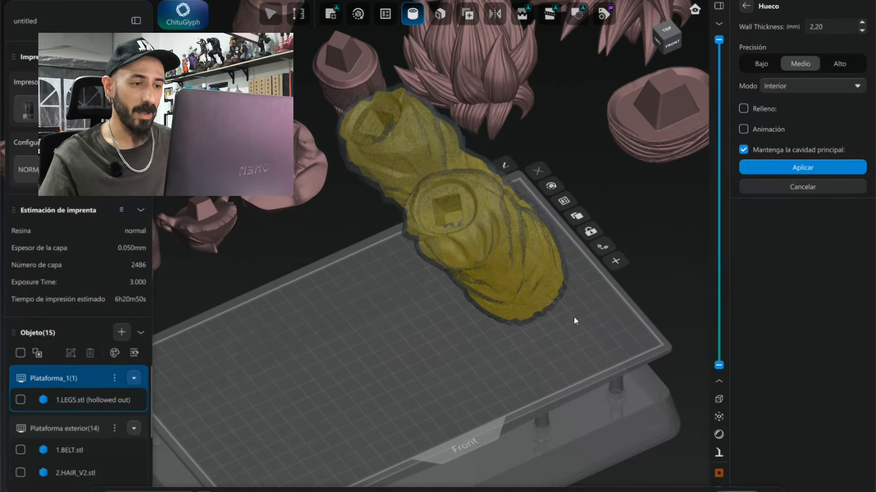
Step: Examine the hollowed legs' wall and inner cavity from several angles, with the model selected and deselected
{"action": "left_click", "coordinate": [550, 294]}
{"action": "right_click_drag", "start_coordinate": [386, 354], "coordinate": [424, 384]}
{"action": "scroll", "coordinate": [409, 348], "scroll_direction": "up", "scroll_amount": 3}
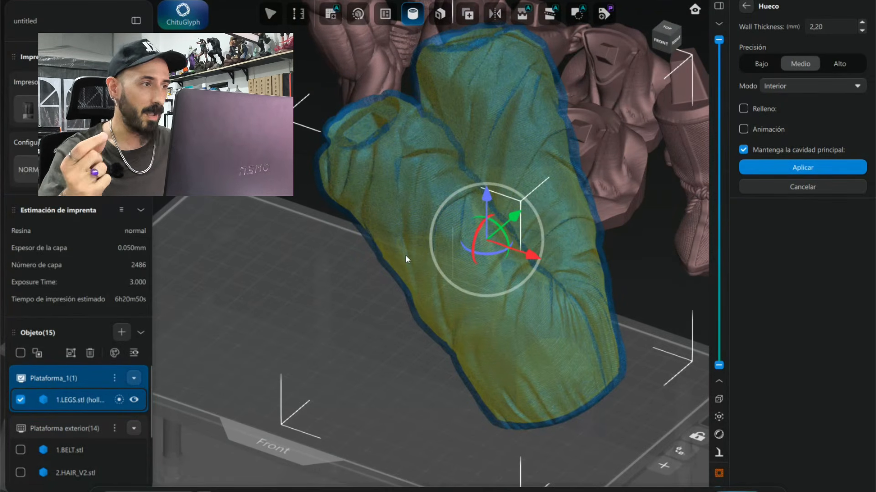
{"action": "left_click", "coordinate": [428, 355]}
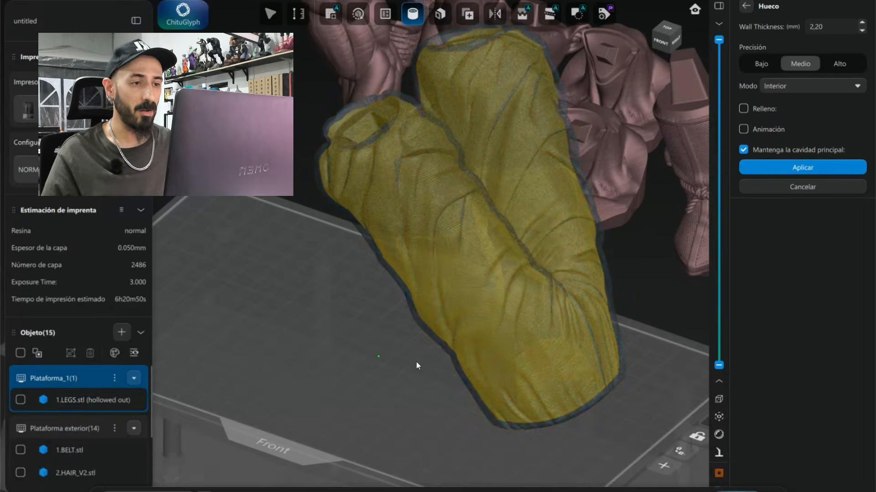
{"action": "right_click_drag", "start_coordinate": [416, 362], "coordinate": [402, 336]}
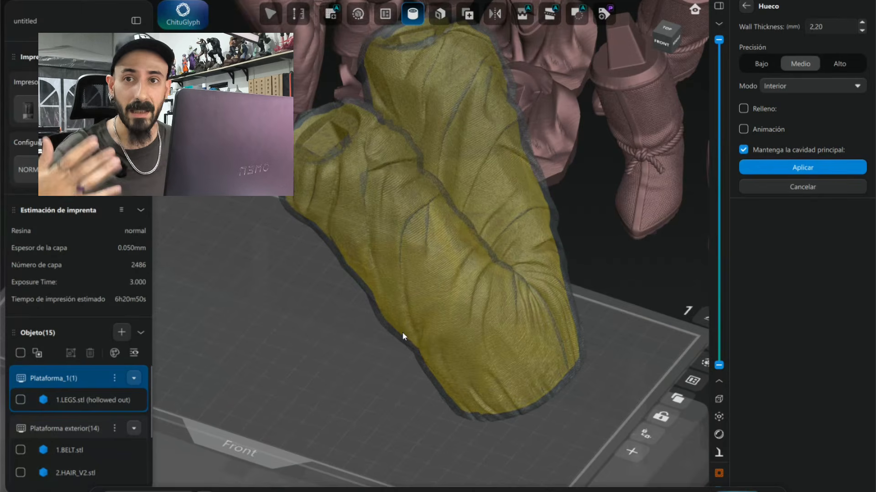
{"action": "left_click", "coordinate": [428, 313]}
{"action": "right_click_drag", "start_coordinate": [428, 313], "coordinate": [360, 335]}
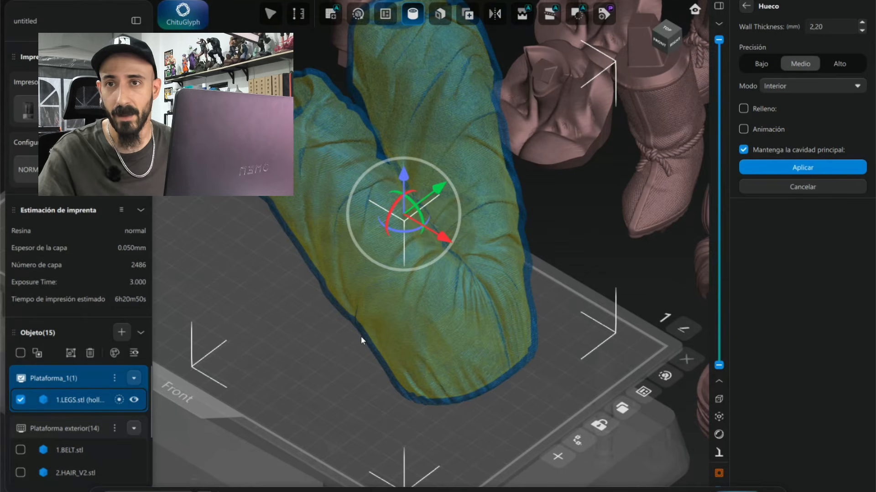
{"action": "right_click_drag", "start_coordinate": [344, 354], "coordinate": [565, 390]}
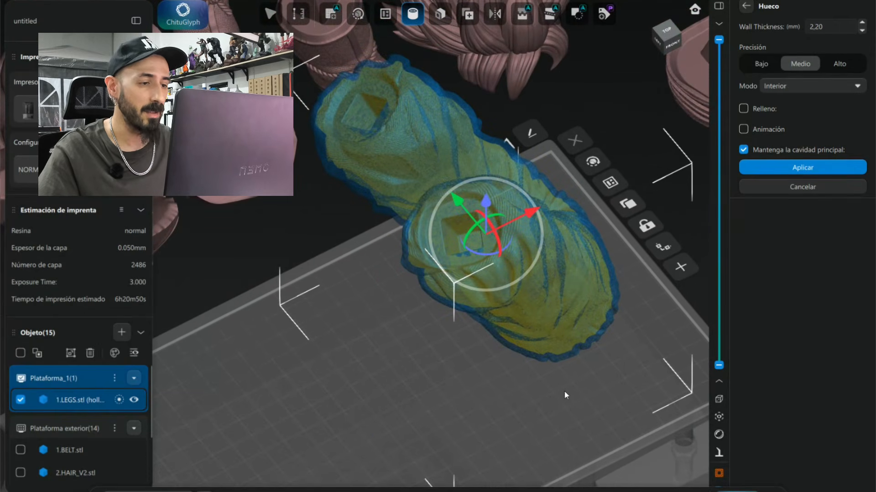
Step: Place a round no-penetration drain hole, 2.3 mm deep, on the floor of the waist's square socket, perpendicular to the model
{"action": "left_click", "coordinate": [440, 16]}
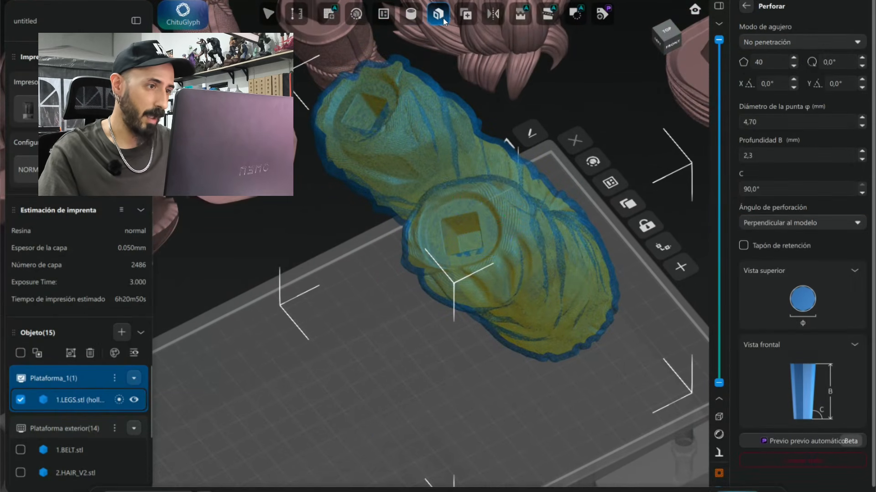
{"action": "right_click_drag", "start_coordinate": [637, 312], "coordinate": [407, 348]}
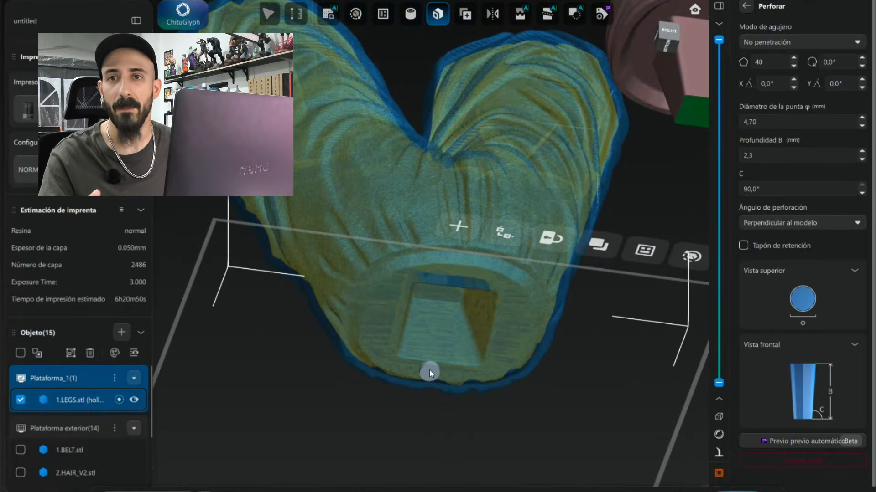
{"action": "right_click_drag", "start_coordinate": [429, 371], "coordinate": [374, 349]}
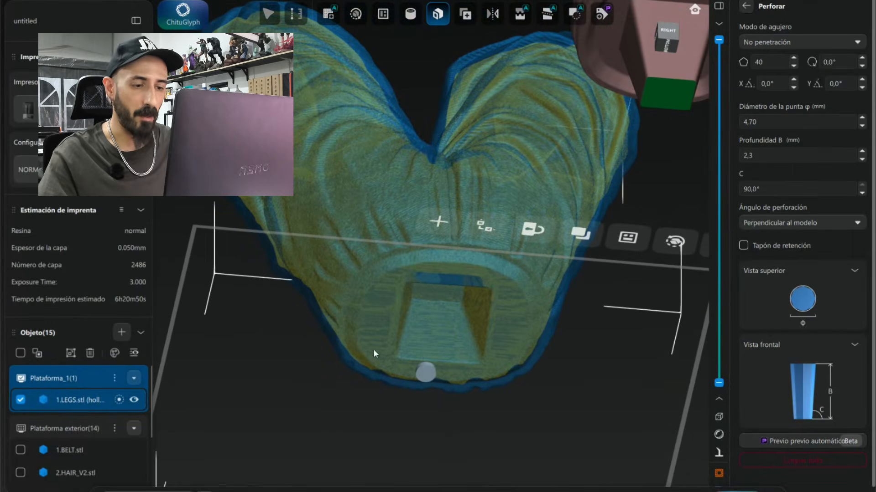
{"action": "right_click_drag", "start_coordinate": [486, 375], "coordinate": [481, 350]}
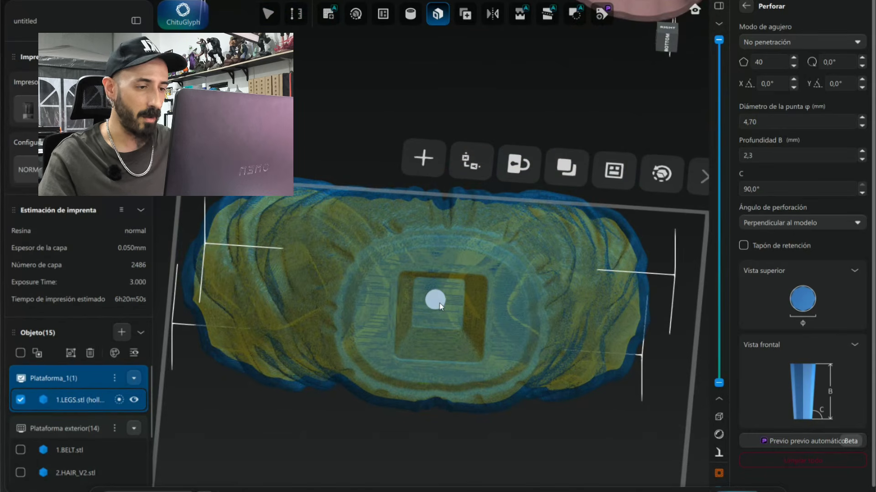
{"action": "left_click", "coordinate": [439, 302]}
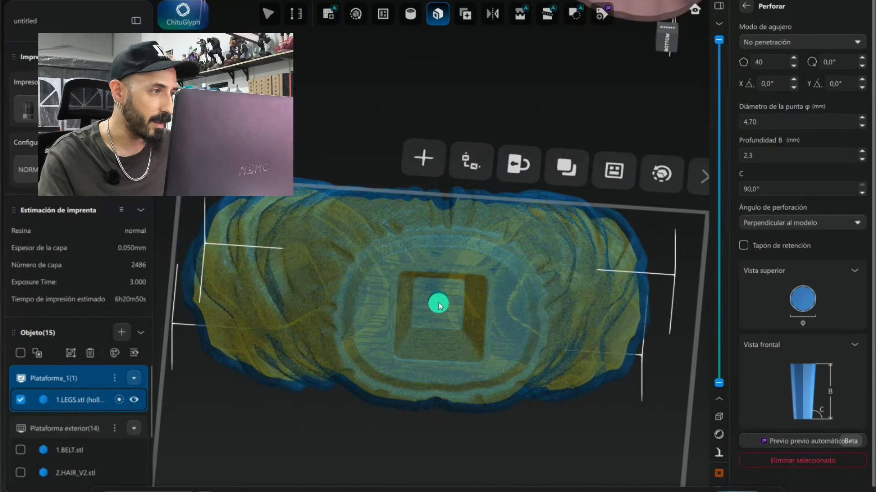
Step: Set the tip diameter of the hole in the waist socket to 10.20 mm and check its fit
{"action": "right_click_drag", "start_coordinate": [445, 302], "coordinate": [451, 304]}
{"action": "left_click", "coordinate": [765, 120]}
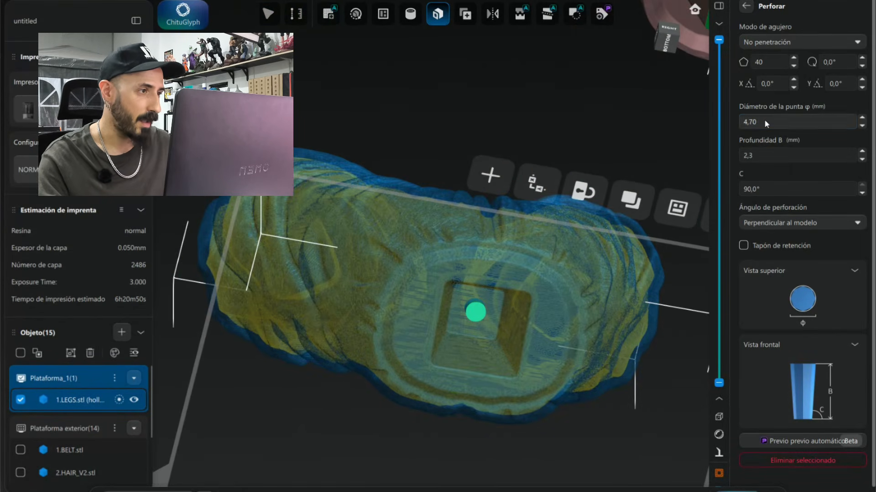
{"action": "type", "text": "8,20"}
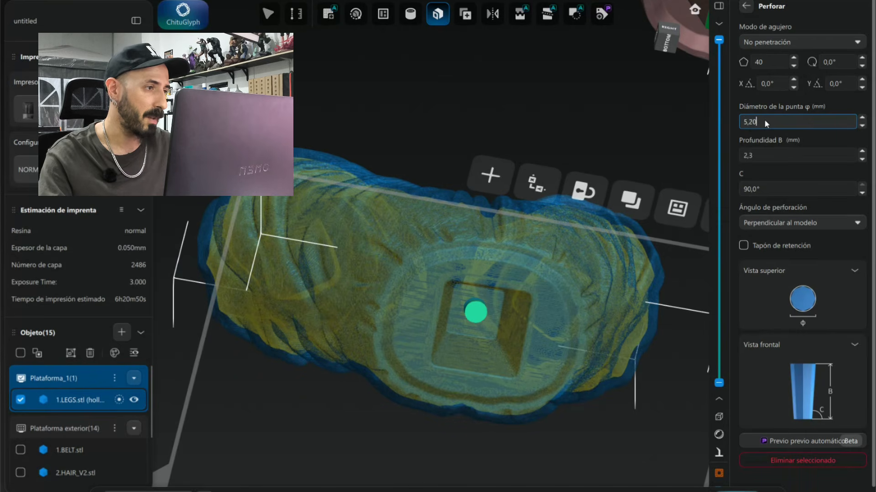
{"action": "scroll", "coordinate": [764, 119], "scroll_direction": "up", "scroll_amount": 4}
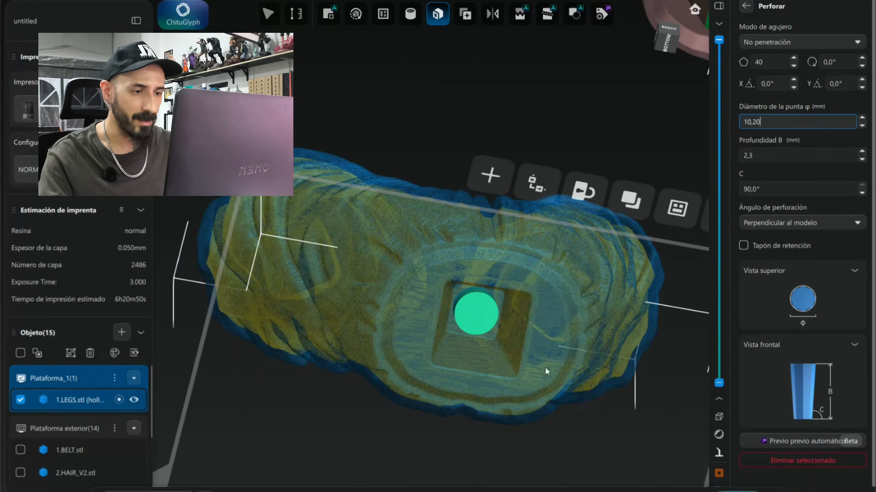
{"action": "right_click_drag", "start_coordinate": [546, 368], "coordinate": [525, 349]}
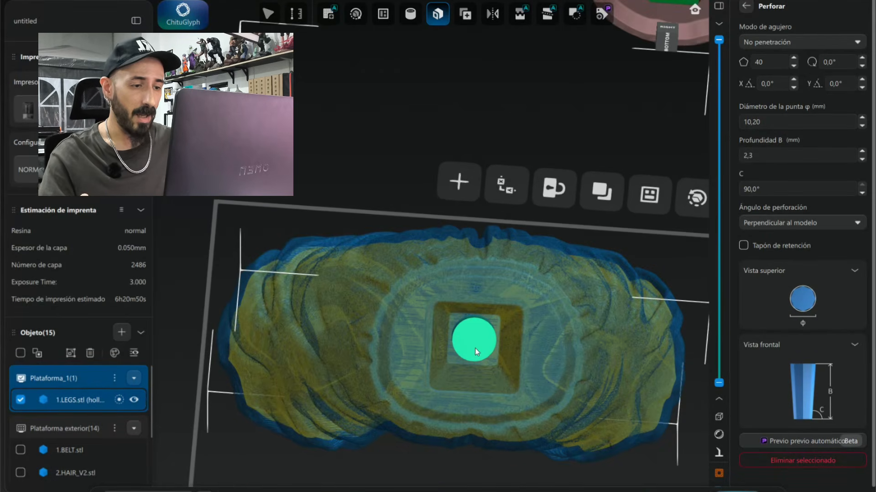
Step: Add drain holes with an 8.20 mm tip diameter on the waist socket's four walls and 6.20 mm ones on the rim beside it
{"action": "mouse_move", "coordinate": [475, 348]}
{"action": "right_mouse_down"}
{"action": "mouse_move", "coordinate": [453, 344]}
{"action": "mouse_move", "coordinate": [484, 341]}
{"action": "mouse_move", "coordinate": [489, 353]}
{"action": "right_mouse_up"}
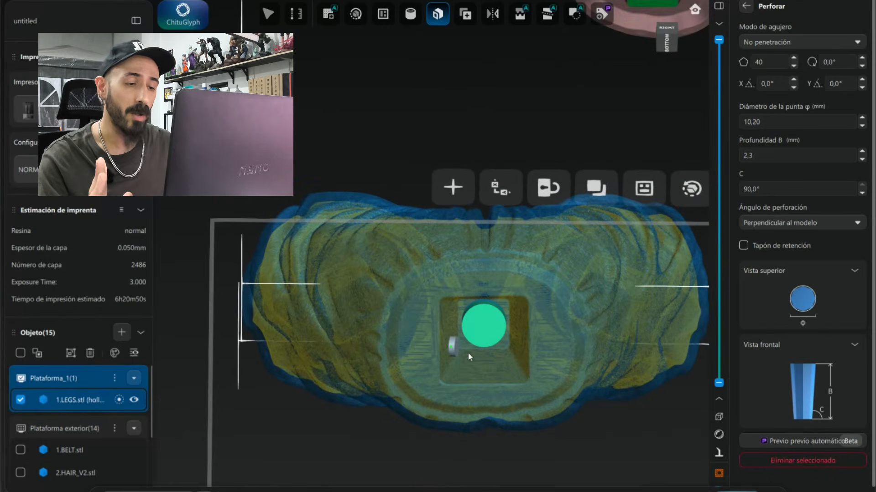
{"action": "right_click_drag", "start_coordinate": [550, 362], "coordinate": [483, 354]}
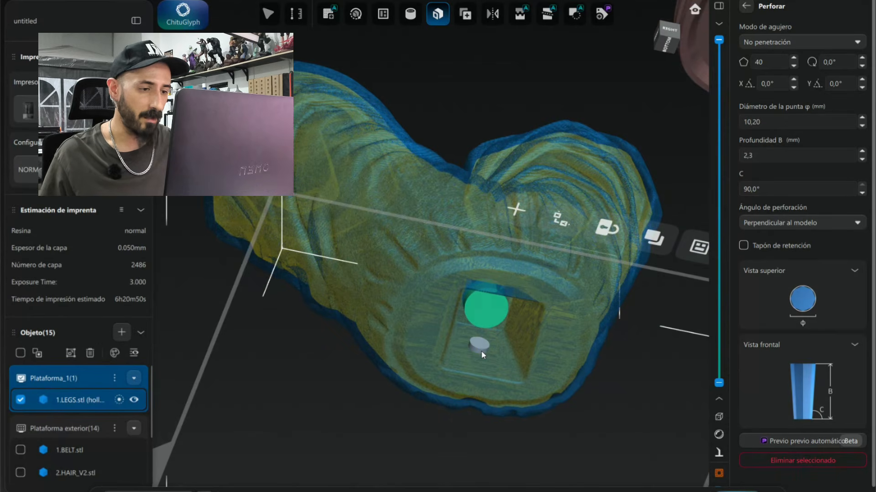
{"action": "left_click", "coordinate": [481, 355]}
{"action": "triple_click", "coordinate": [771, 122]}
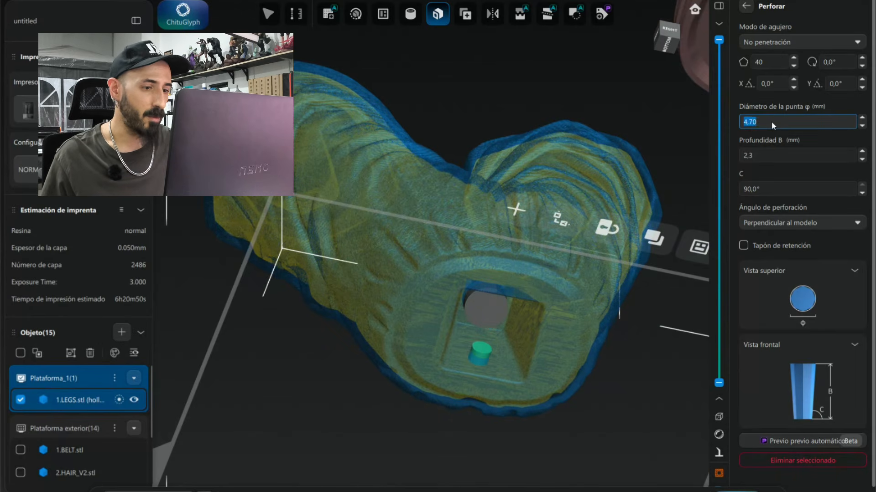
{"action": "type", "text": "8,20"}
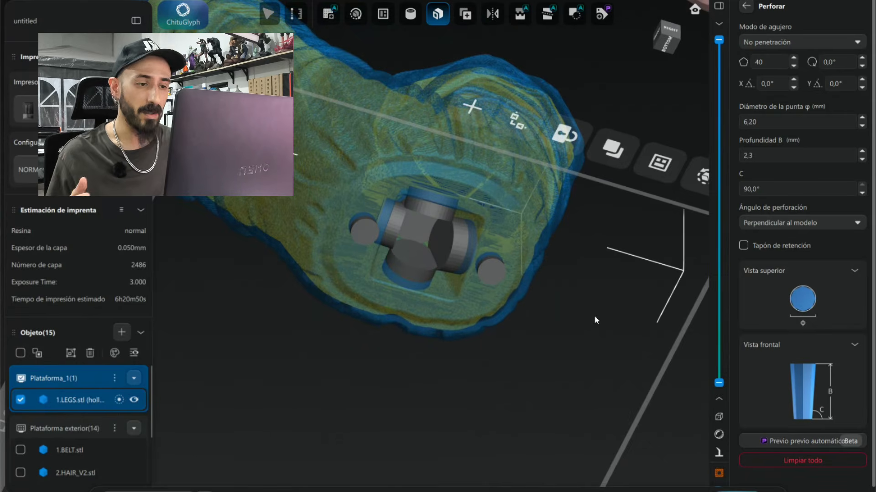
{"action": "left_click_drag", "start_coordinate": [588, 302], "coordinate": [574, 288]}
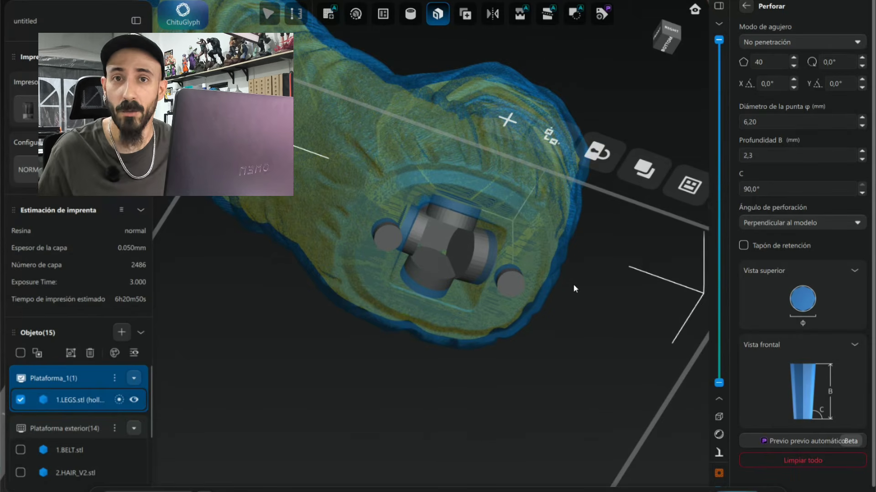
{"action": "left_click_drag", "start_coordinate": [573, 283], "coordinate": [438, 293]}
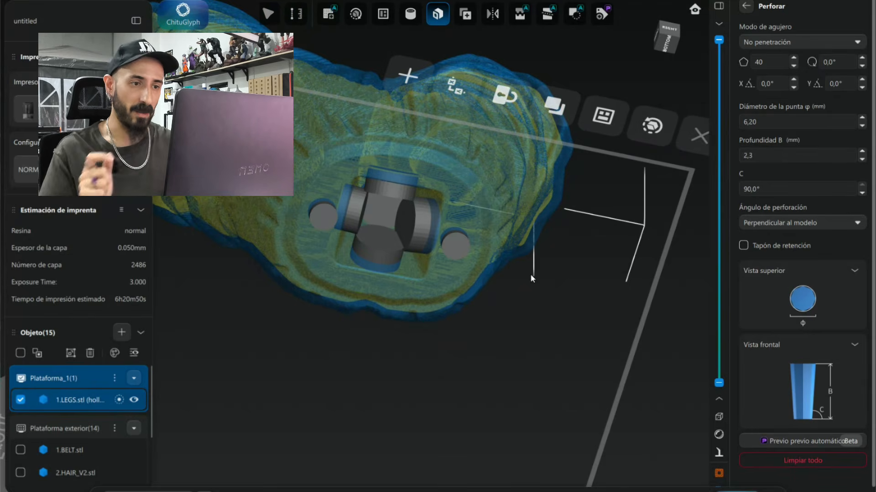
{"action": "left_click_drag", "start_coordinate": [530, 277], "coordinate": [578, 312]}
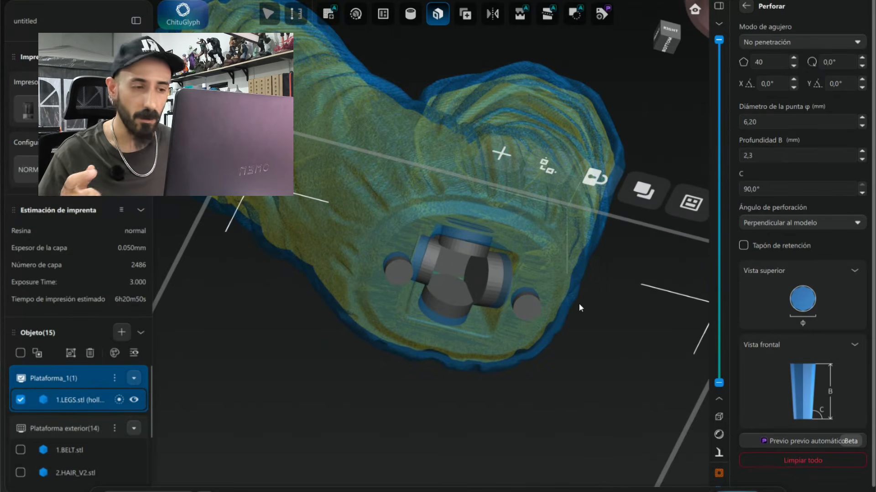
{"action": "right_click_drag", "start_coordinate": [579, 304], "coordinate": [567, 301]}
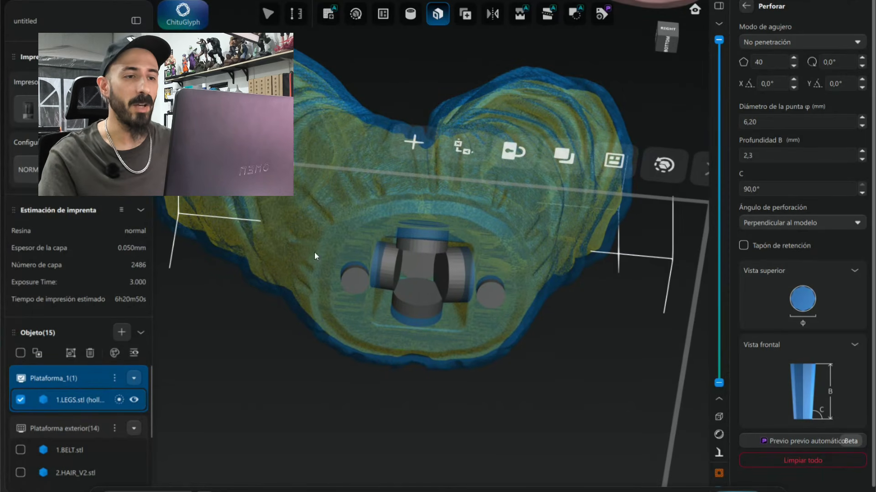
Step: Place drain holes with a 6.20 mm tip diameter on the floor and walls of the square sockets in both legs
{"action": "right_click_drag", "start_coordinate": [314, 252], "coordinate": [394, 255]}
{"action": "left_click", "coordinate": [395, 255]}
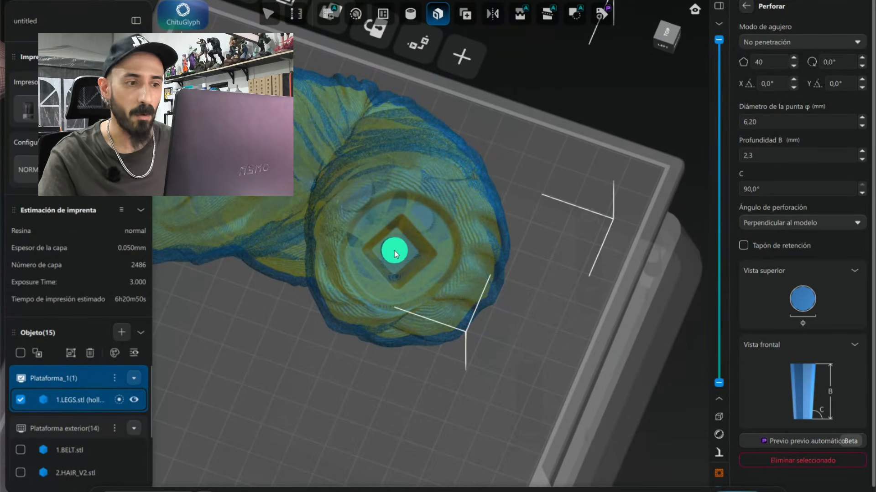
{"action": "right_click_drag", "start_coordinate": [406, 234], "coordinate": [397, 313]}
{"action": "left_click", "coordinate": [414, 239]}
{"action": "left_click", "coordinate": [374, 400]}
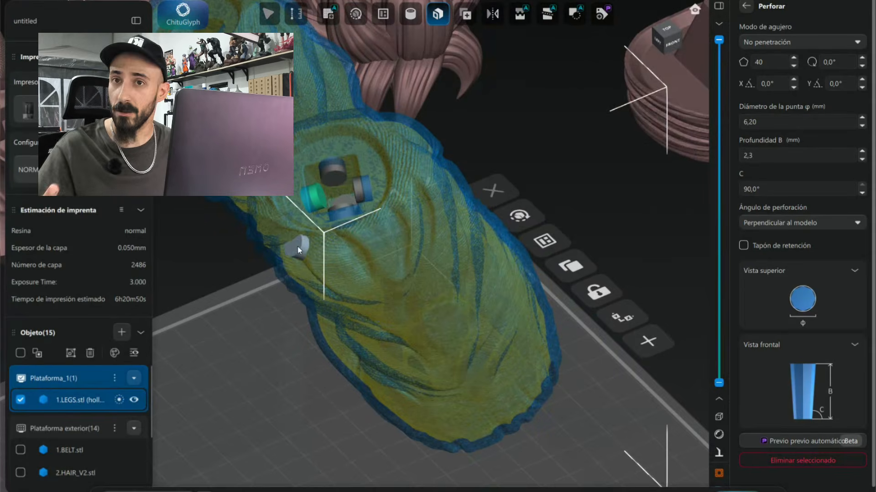
Step: Try a drain hole on a thigh's outer surface with an 8.20 mm tip diameter, reduced to 7.70 mm, and remove it
{"action": "left_click", "coordinate": [297, 245]}
{"action": "mouse_move", "coordinate": [296, 245]}
{"action": "right_mouse_down"}
{"action": "mouse_move", "coordinate": [280, 222]}
{"action": "mouse_move", "coordinate": [471, 291]}
{"action": "mouse_move", "coordinate": [343, 252]}
{"action": "mouse_move", "coordinate": [393, 285]}
{"action": "mouse_move", "coordinate": [374, 276]}
{"action": "right_mouse_up"}
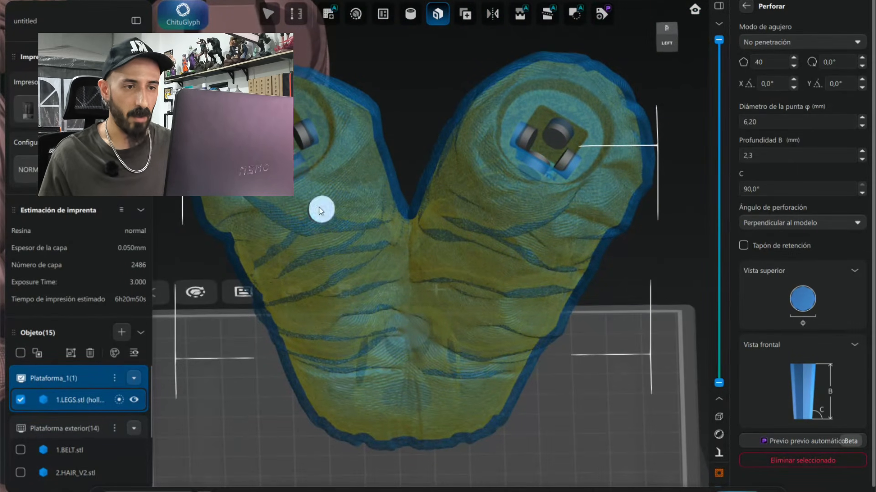
{"action": "double_click", "coordinate": [753, 123]}
{"action": "type", "text": "8,20"}
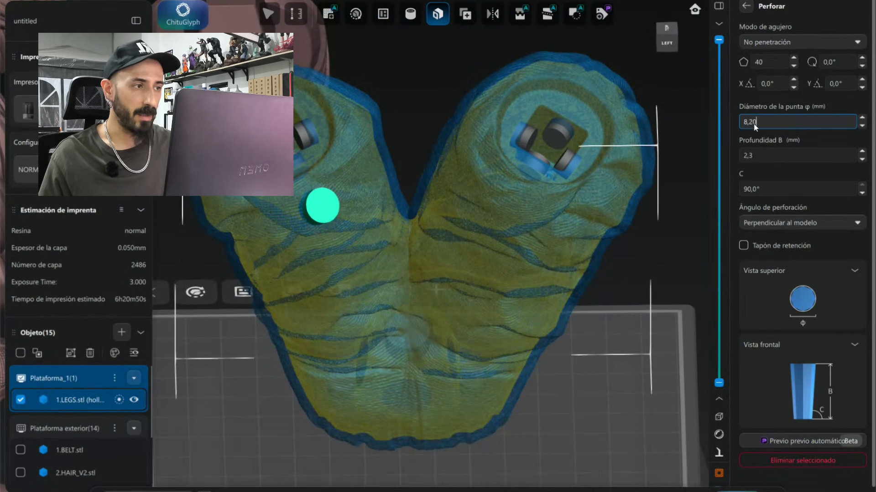
{"action": "scroll", "coordinate": [753, 125], "scroll_direction": "down", "scroll_amount": 5}
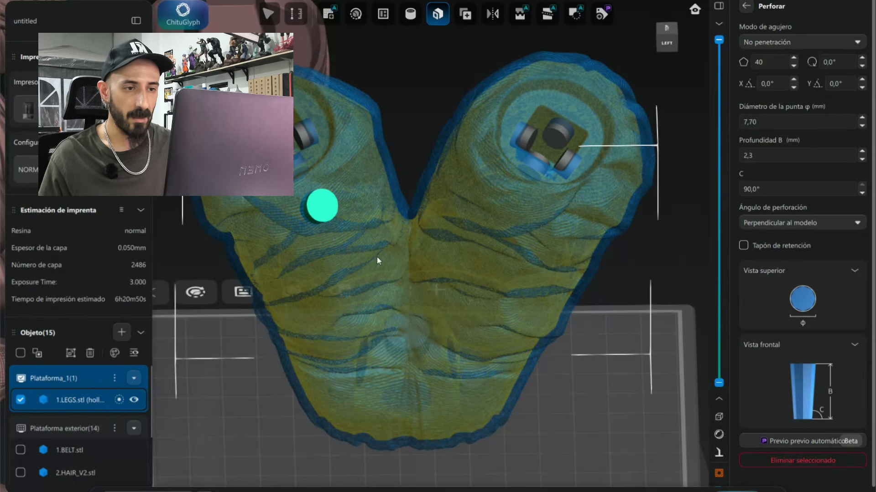
{"action": "left_click", "coordinate": [324, 197]}
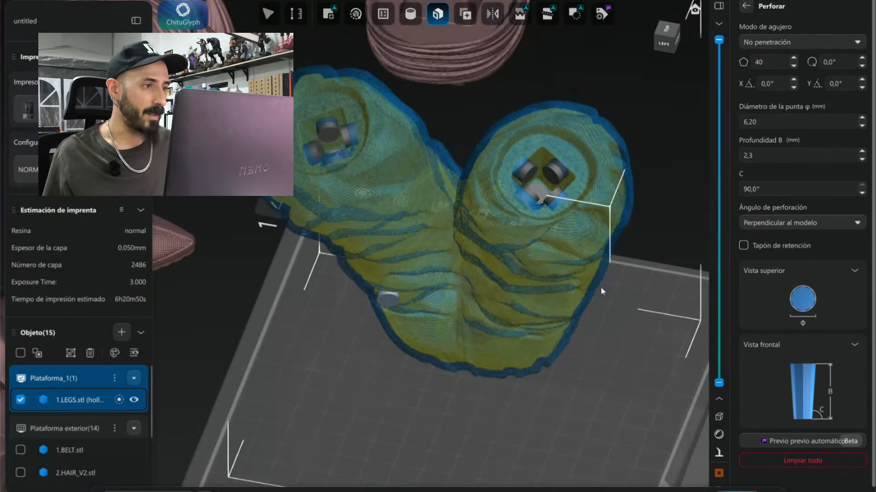
Step: Select the hollowed legs and apply the placed drain holes to the model
{"action": "left_click", "coordinate": [764, 156]}
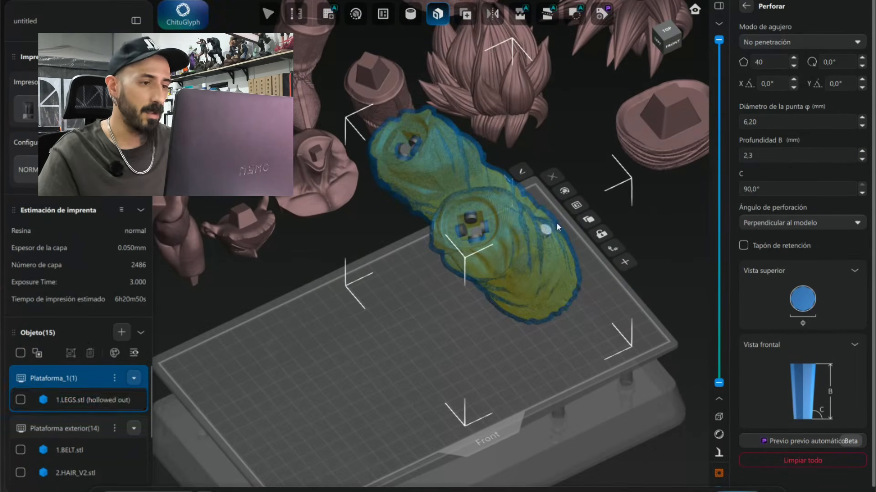
{"action": "left_click", "coordinate": [557, 223]}
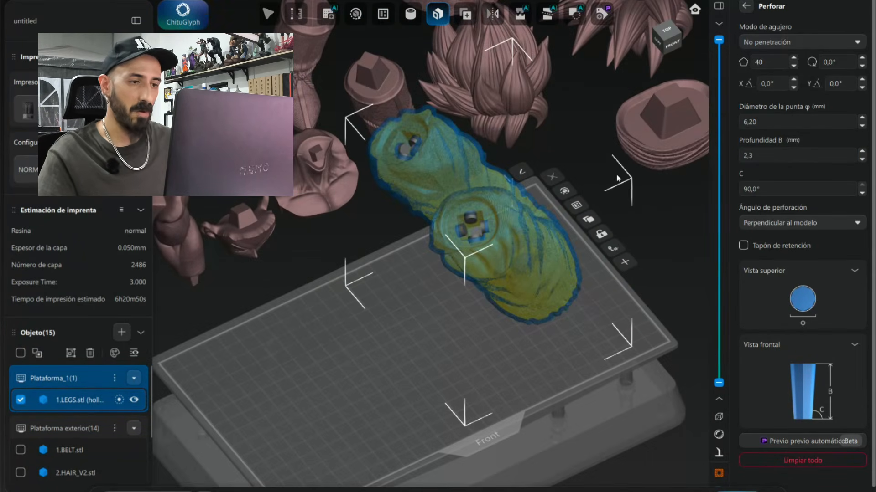
{"action": "left_click", "coordinate": [821, 489]}
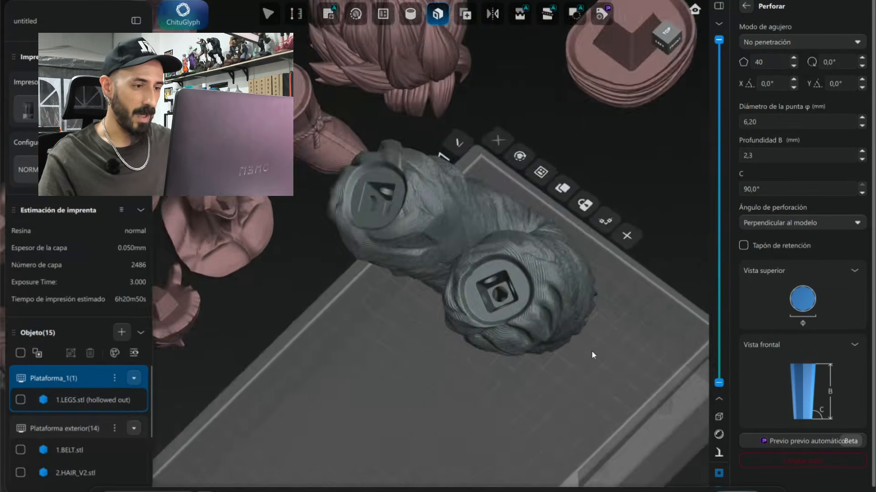
Step: Examine the drilled holes in the leg sockets and the waist socket, along with the outer surface, from several angles
{"action": "right_click_drag", "start_coordinate": [592, 353], "coordinate": [539, 372]}
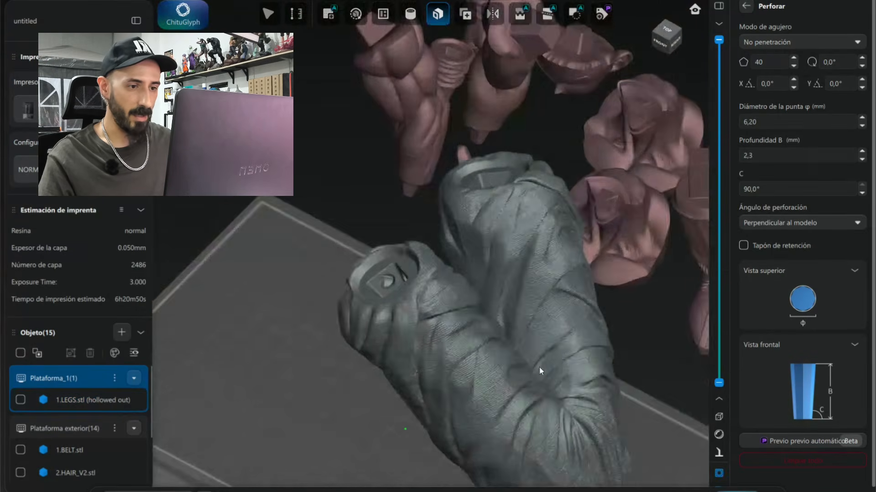
{"action": "middle_click_drag", "start_coordinate": [539, 368], "coordinate": [533, 262]}
{"action": "right_click_drag", "start_coordinate": [520, 298], "coordinate": [532, 314]}
{"action": "middle_click_drag", "start_coordinate": [533, 315], "coordinate": [459, 259]}
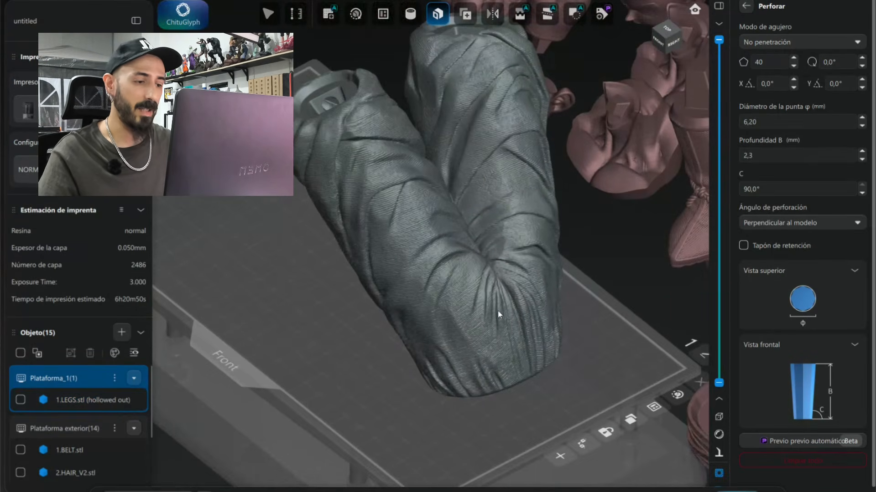
{"action": "left_click", "coordinate": [537, 345]}
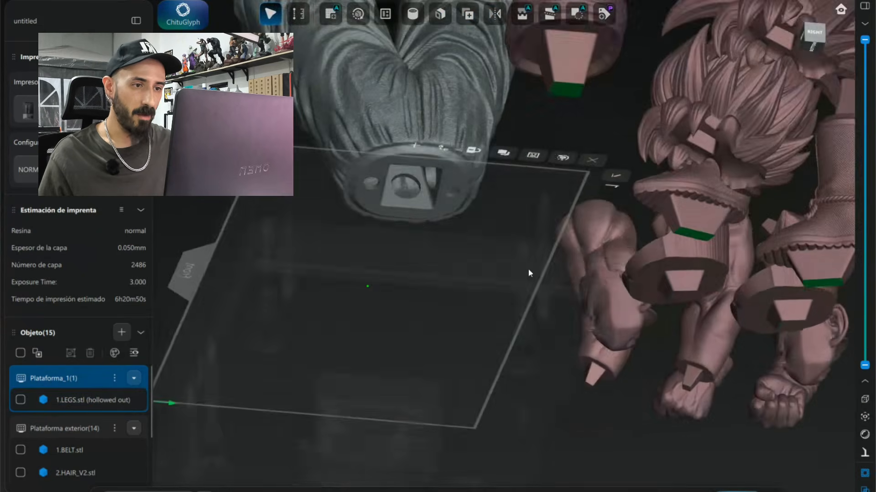
{"action": "middle_click_drag", "start_coordinate": [415, 219], "coordinate": [482, 347]}
{"action": "scroll", "coordinate": [479, 343], "scroll_direction": "up", "scroll_amount": 4}
{"action": "right_click_drag", "start_coordinate": [477, 341], "coordinate": [440, 286]}
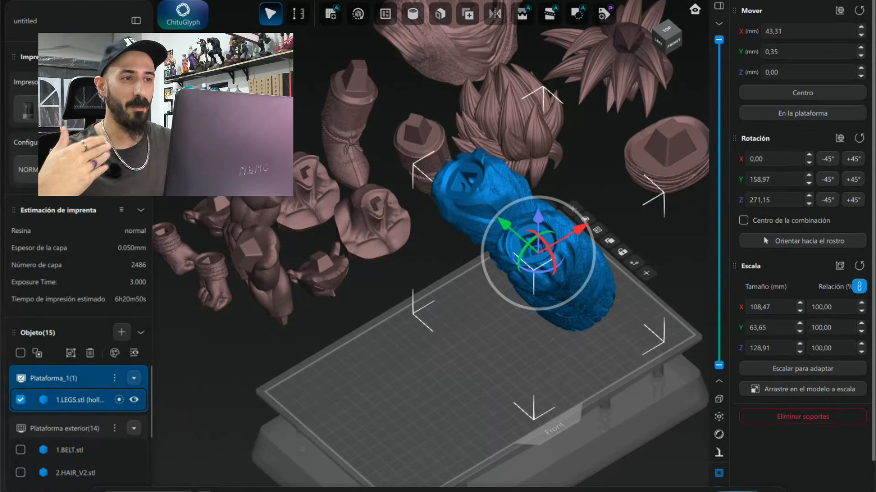
Step: Open the automatic support settings for the selected legs model
{"action": "left_click", "coordinate": [424, 1]}
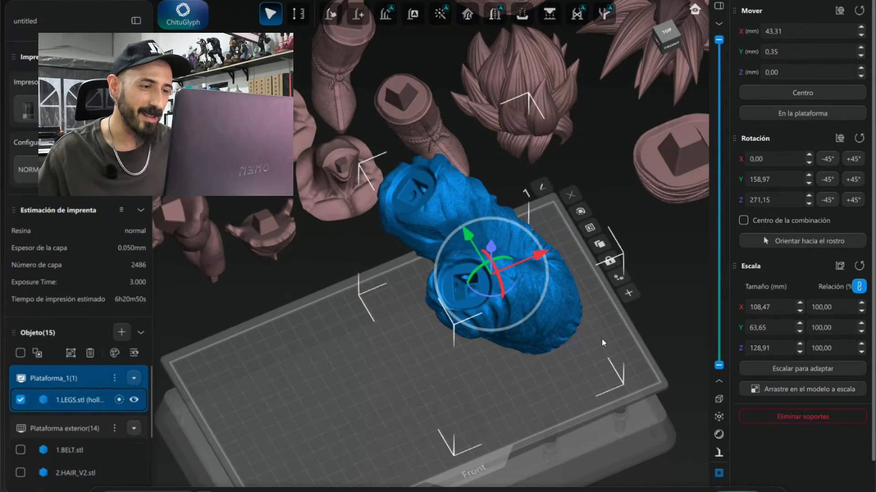
{"action": "middle_click_drag", "start_coordinate": [602, 344], "coordinate": [593, 344]}
{"action": "right_click_drag", "start_coordinate": [584, 340], "coordinate": [589, 343]}
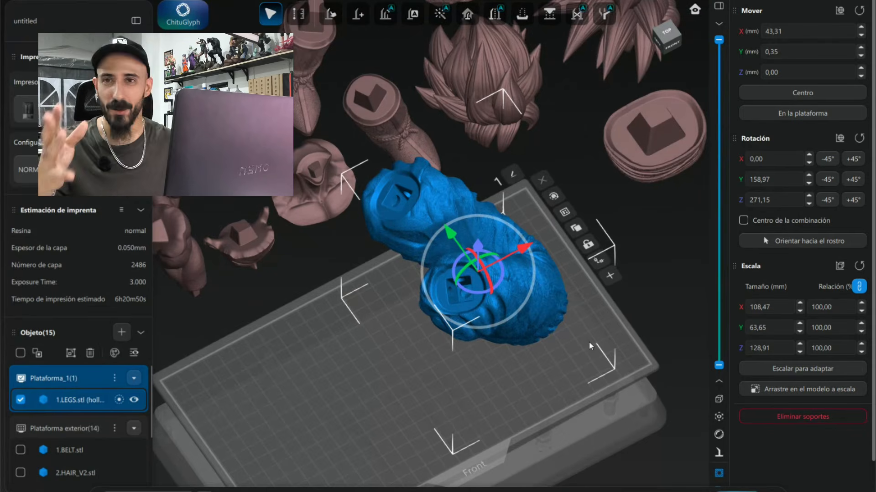
{"action": "right_click_drag", "start_coordinate": [589, 341], "coordinate": [574, 338]}
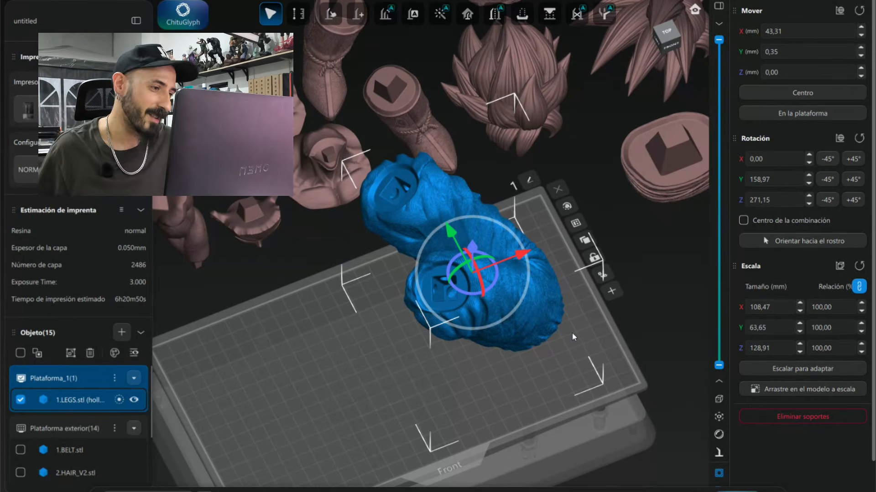
{"action": "right_click_drag", "start_coordinate": [579, 335], "coordinate": [575, 336]}
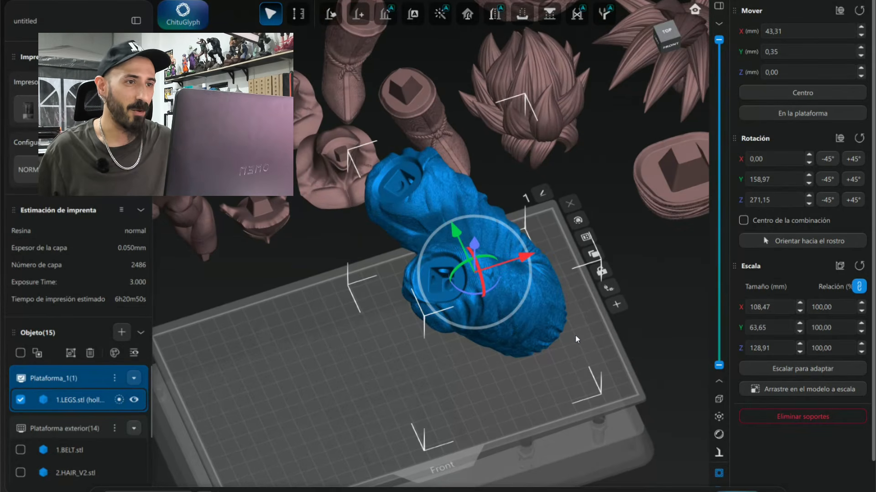
{"action": "left_click", "coordinate": [412, 14]}
Step: Examine the highlighted overhang areas on the legs' folds and underside from several angles
{"action": "middle_click_drag", "start_coordinate": [592, 359], "coordinate": [570, 327]}
{"action": "scroll", "coordinate": [570, 327], "scroll_direction": "up", "scroll_amount": 3}
{"action": "right_click_drag", "start_coordinate": [570, 327], "coordinate": [537, 336]}
{"action": "scroll", "coordinate": [554, 329], "scroll_direction": "up", "scroll_amount": 6}
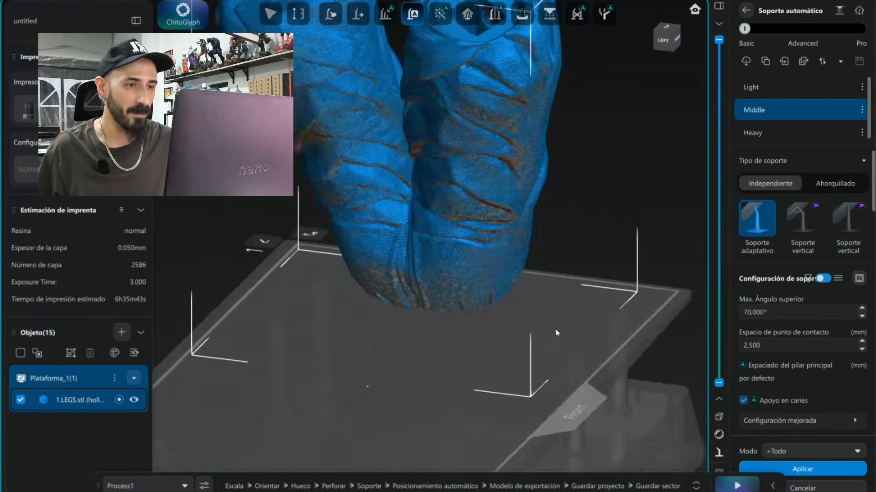
{"action": "right_click_drag", "start_coordinate": [447, 250], "coordinate": [473, 250]}
{"action": "scroll", "coordinate": [471, 249], "scroll_direction": "down", "scroll_amount": 3}
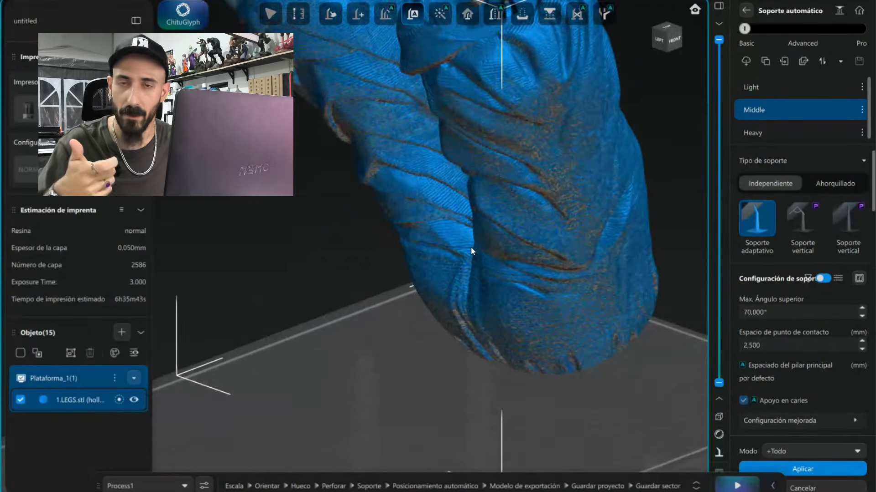
{"action": "scroll", "coordinate": [471, 250], "scroll_direction": "down", "scroll_amount": 5}
{"action": "right_click_drag", "start_coordinate": [515, 220], "coordinate": [549, 305]}
Step: Compare the Light, Middle and Heavy support presets and choose Middle
{"action": "left_click", "coordinate": [764, 89]}
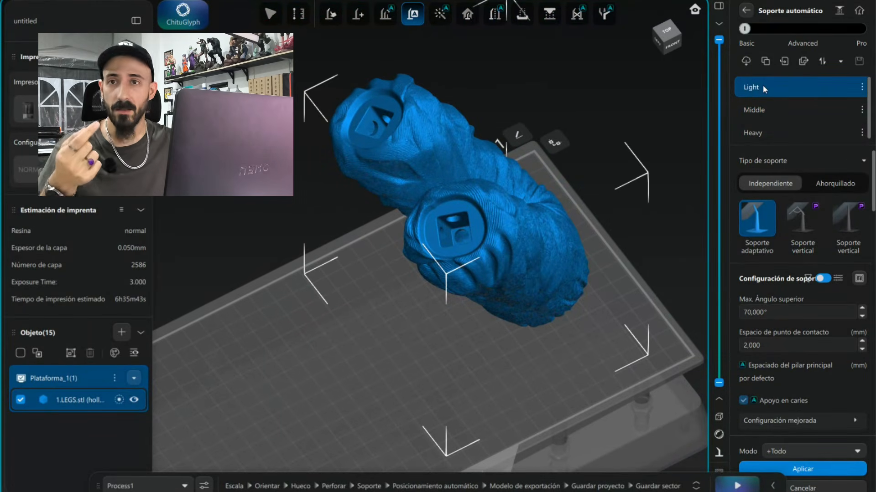
{"action": "left_click", "coordinate": [771, 108]}
{"action": "left_click", "coordinate": [767, 134]}
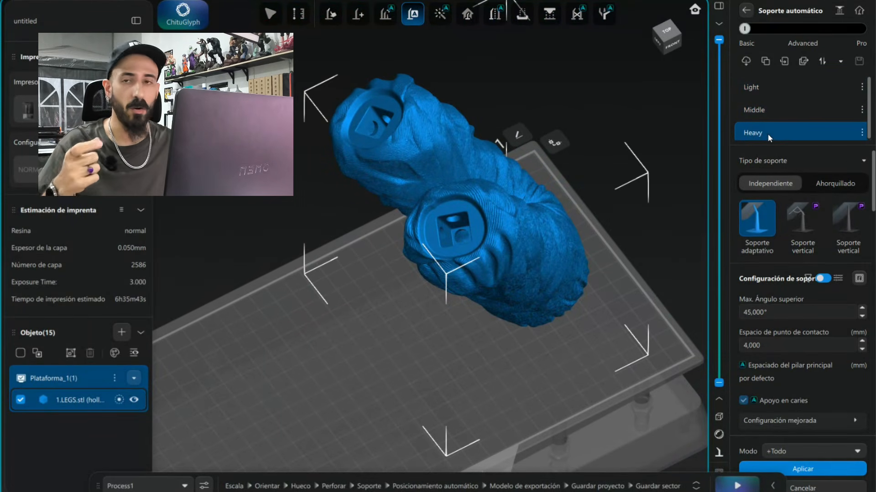
{"action": "left_click", "coordinate": [771, 109]}
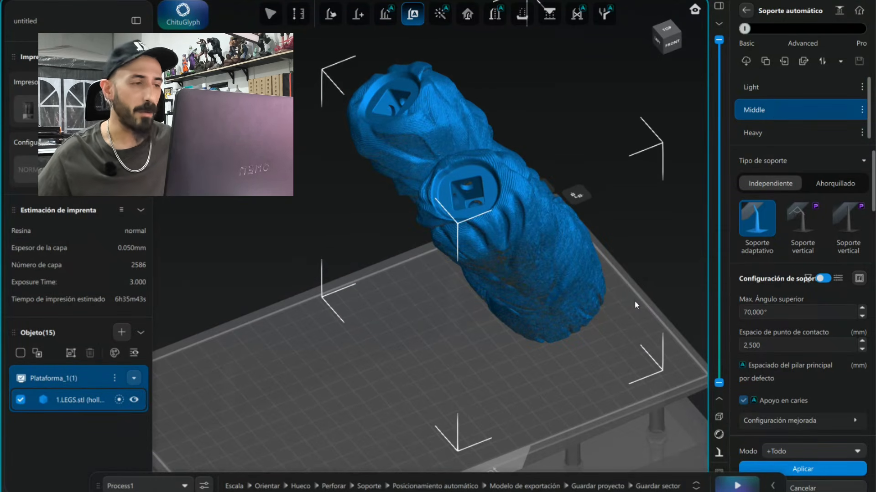
Step: Examine the regular support parameters of the Middle preset in the support diagram and close it
{"action": "left_click", "coordinate": [858, 278]}
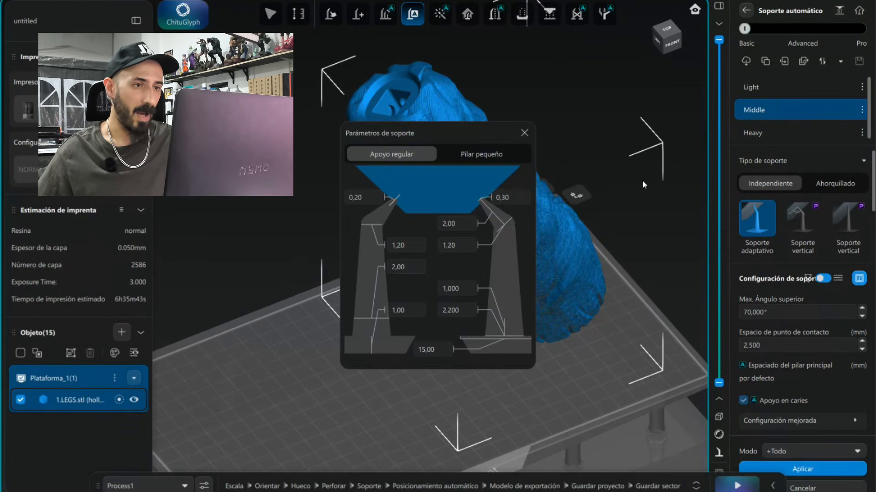
{"action": "left_click_drag", "start_coordinate": [467, 131], "coordinate": [560, 74]}
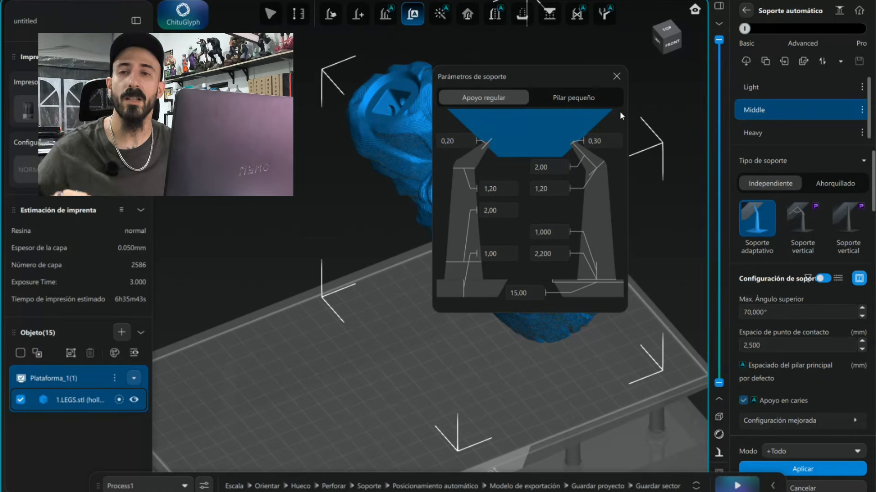
{"action": "left_click", "coordinate": [603, 256]}
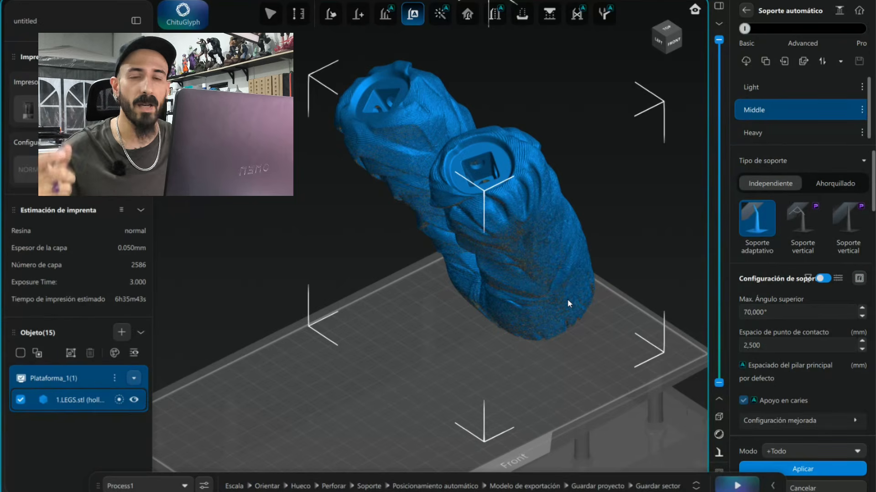
Step: Set the contact point spacing to 2 mm and generate automatic supports for the legs
{"action": "right_click_drag", "start_coordinate": [567, 299], "coordinate": [547, 302]}
{"action": "left_click", "coordinate": [775, 310]}
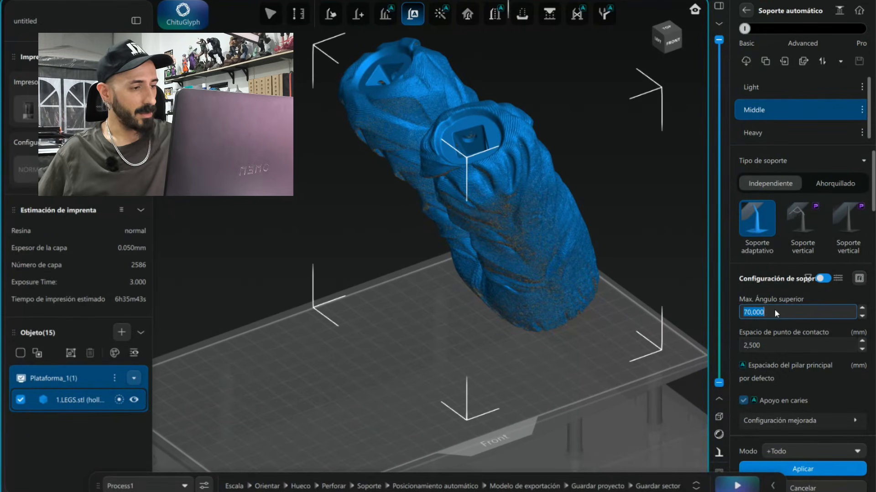
{"action": "left_click", "coordinate": [761, 311]}
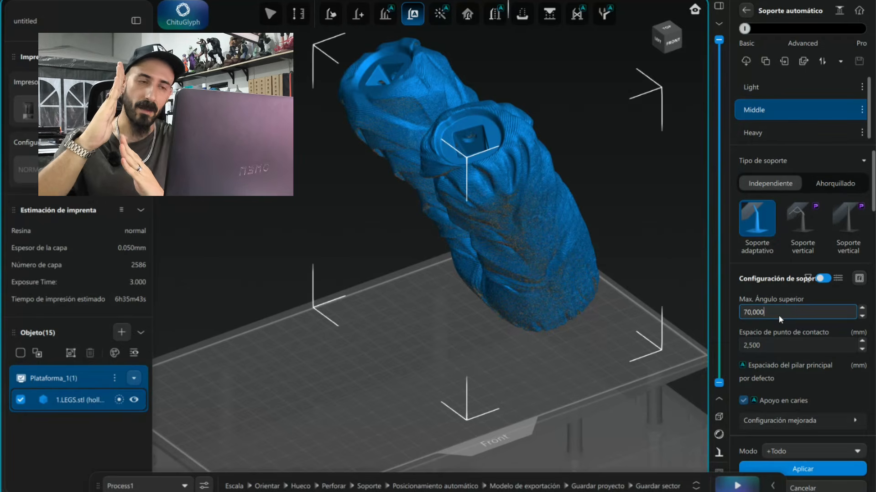
{"action": "scroll", "coordinate": [787, 349], "scroll_direction": "down", "scroll_amount": 1}
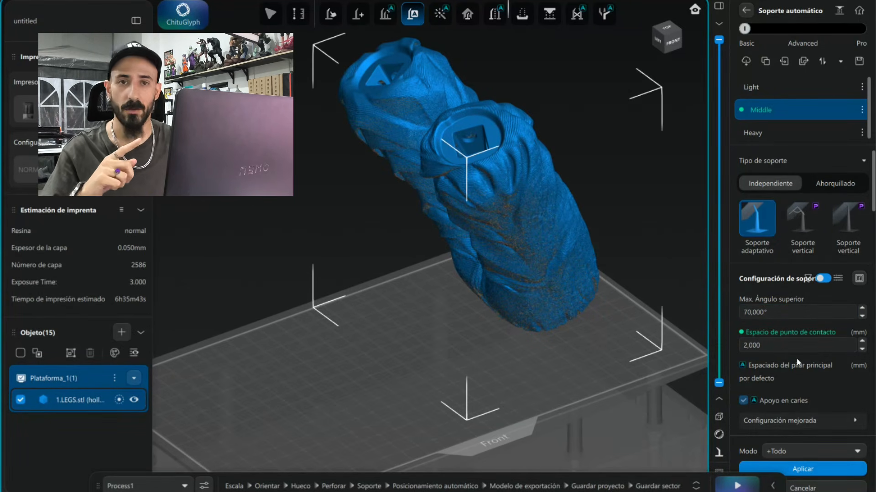
{"action": "double_click", "coordinate": [770, 349]}
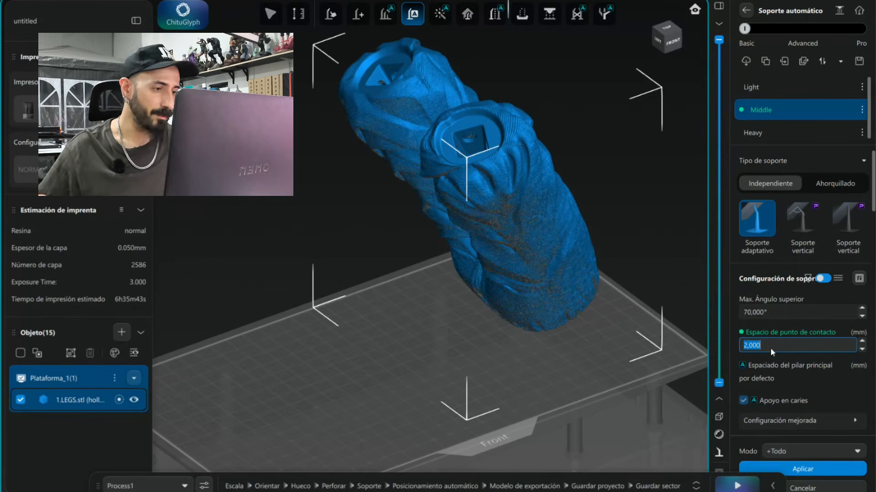
{"action": "left_click", "coordinate": [823, 476]}
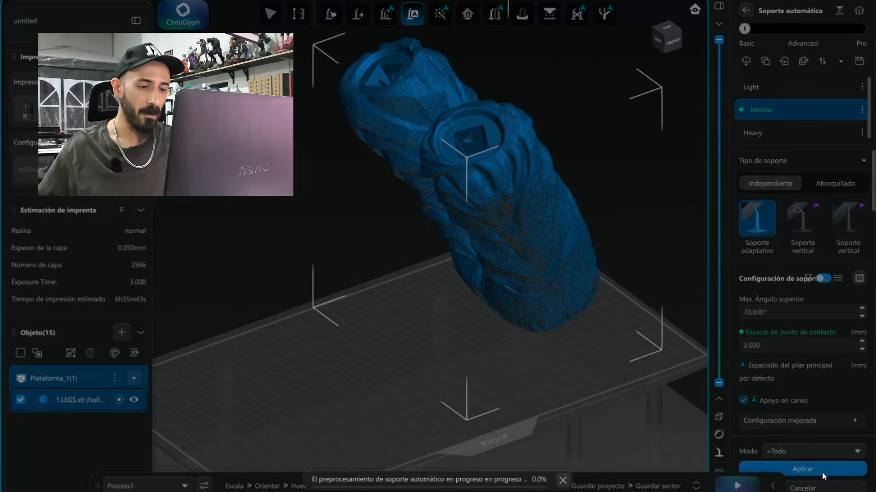
Step: Examine the density of support contact points on the legs' underside and folds
{"action": "right_click_drag", "start_coordinate": [611, 332], "coordinate": [441, 235]}
{"action": "scroll", "coordinate": [420, 256], "scroll_direction": "up", "scroll_amount": 3}
{"action": "scroll", "coordinate": [440, 228], "scroll_direction": "up", "scroll_amount": 2}
{"action": "scroll", "coordinate": [452, 237], "scroll_direction": "up", "scroll_amount": 3}
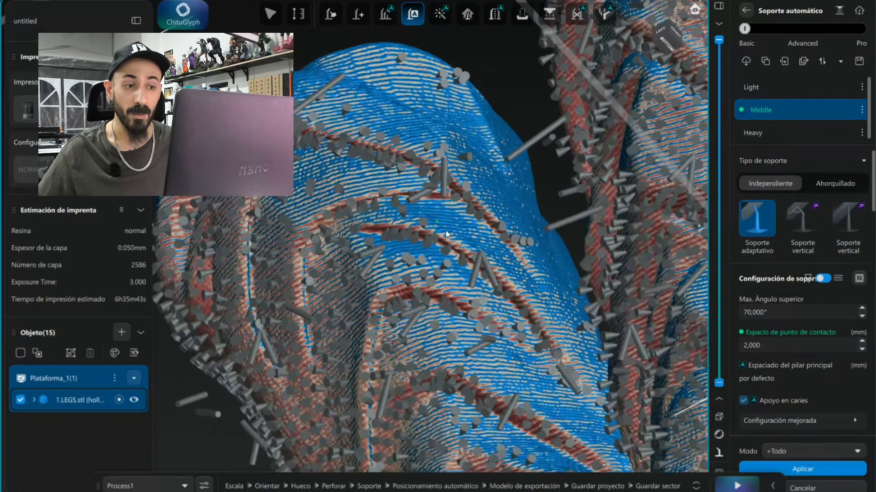
{"action": "scroll", "coordinate": [461, 245], "scroll_direction": "down", "scroll_amount": 3}
{"action": "right_click_drag", "start_coordinate": [459, 242], "coordinate": [482, 241]}
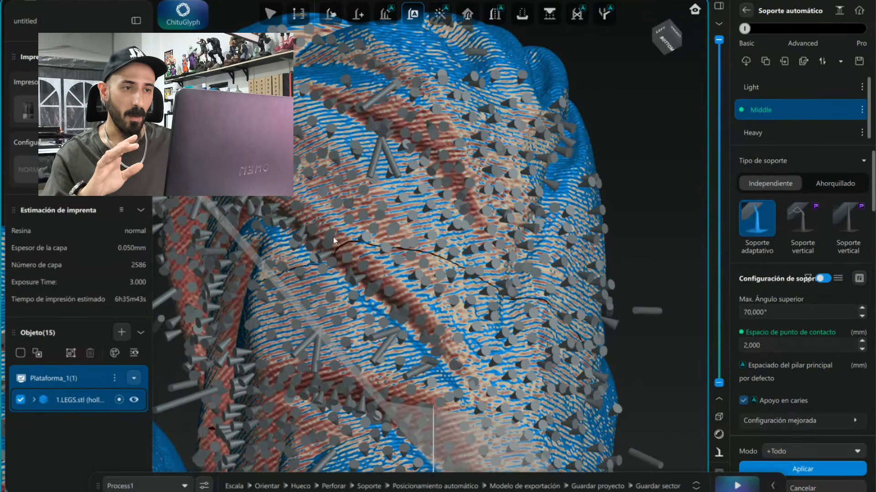
{"action": "right_click_drag", "start_coordinate": [387, 248], "coordinate": [441, 195]}
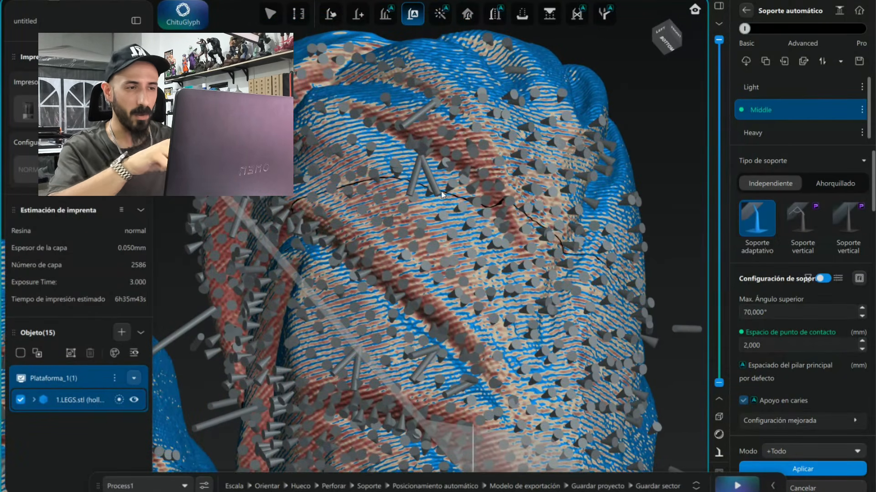
{"action": "right_click_drag", "start_coordinate": [496, 160], "coordinate": [491, 160]}
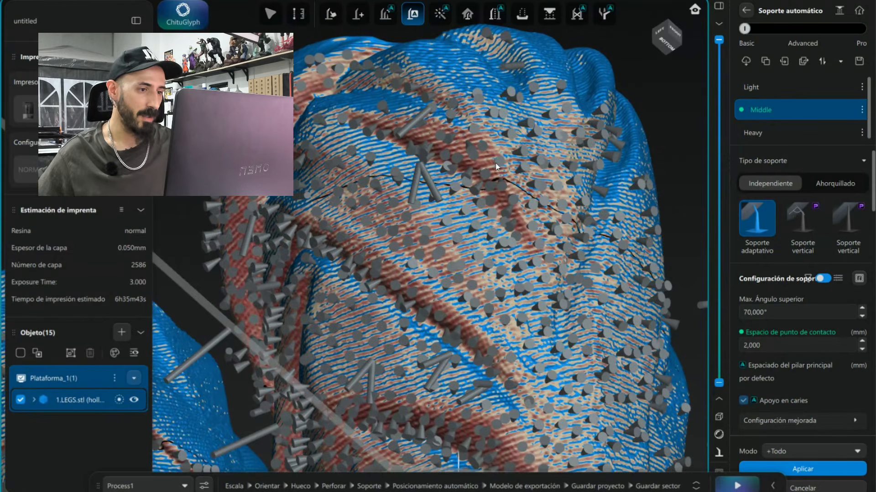
{"action": "right_click_drag", "start_coordinate": [560, 261], "coordinate": [557, 262]}
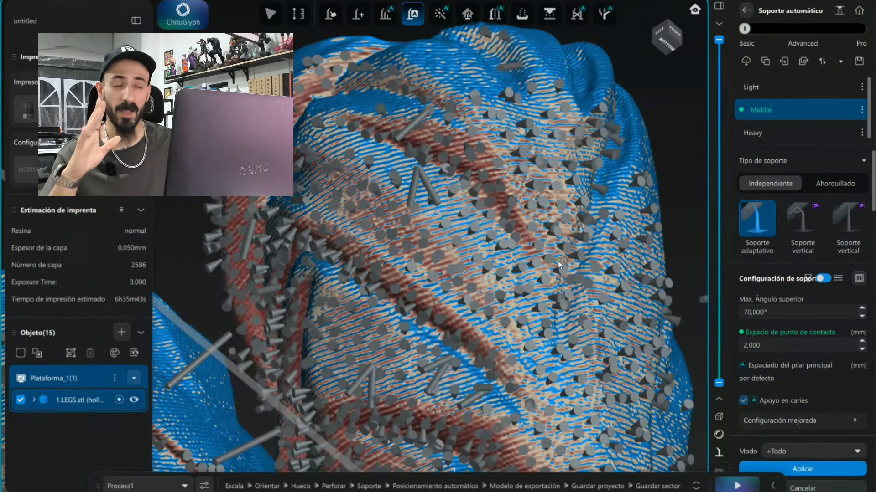
Step: Set the contact point spacing to 2.5 mm and regenerate the legs' automatic supports
{"action": "left_click", "coordinate": [778, 346]}
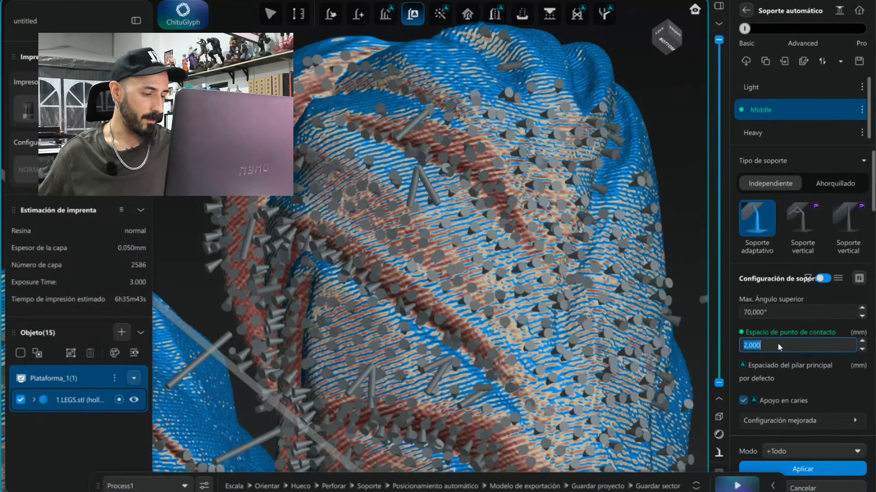
{"action": "type", "text": "2,5"}
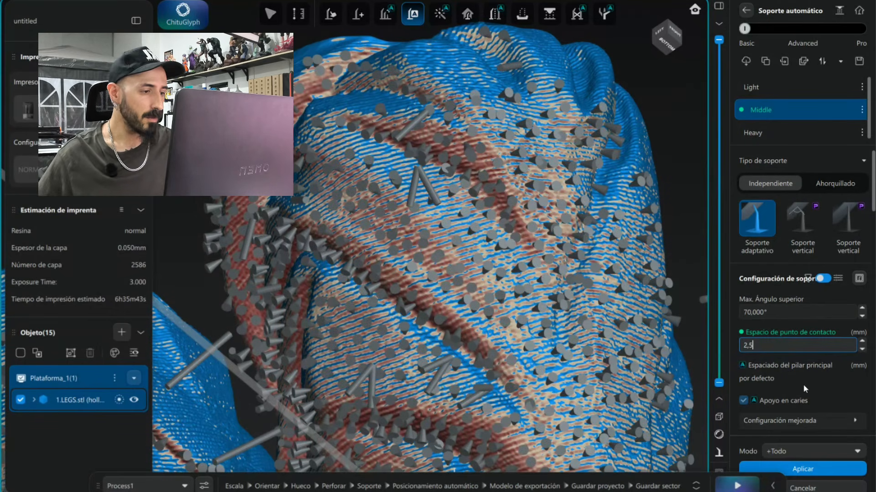
{"action": "left_click", "coordinate": [808, 469]}
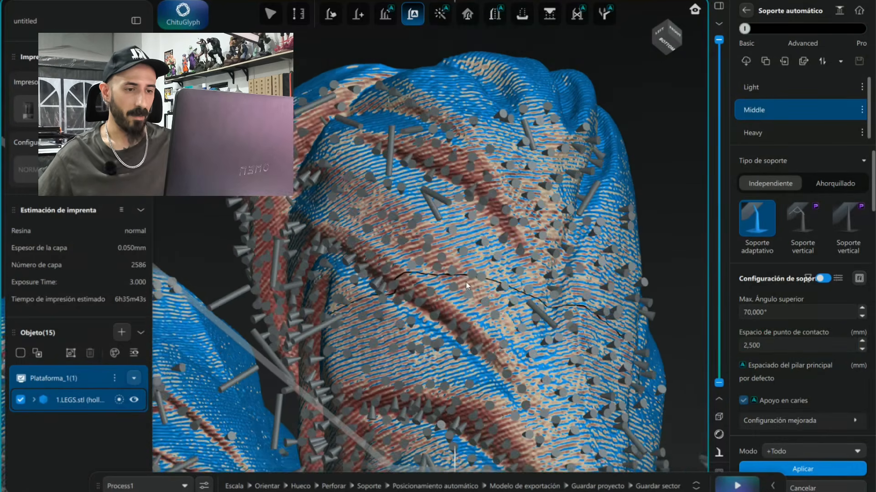
Step: Examine the regenerated supports under the legs' folds, along the sides and at the base from several angles
{"action": "left_click_drag", "start_coordinate": [466, 283], "coordinate": [478, 318]}
{"action": "right_click_drag", "start_coordinate": [479, 321], "coordinate": [443, 347]}
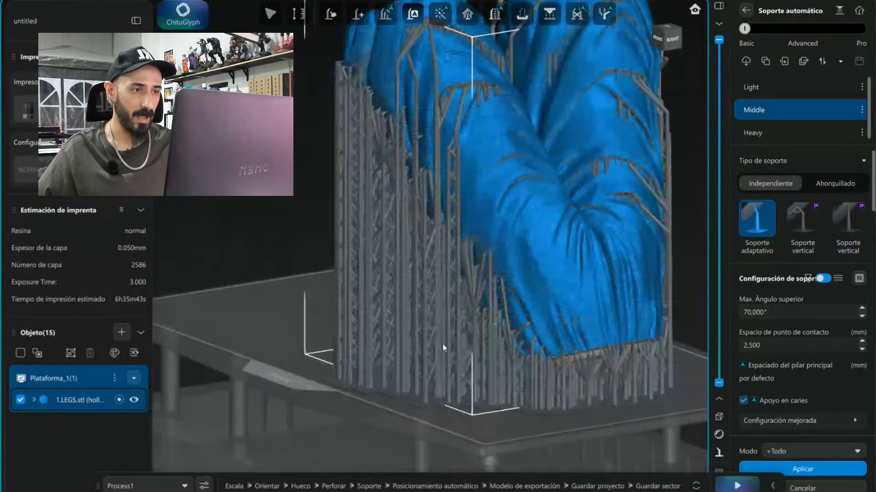
{"action": "scroll", "coordinate": [539, 370], "scroll_direction": "down", "scroll_amount": 4}
{"action": "scroll", "coordinate": [495, 218], "scroll_direction": "up", "scroll_amount": 6}
{"action": "scroll", "coordinate": [464, 222], "scroll_direction": "up", "scroll_amount": 2}
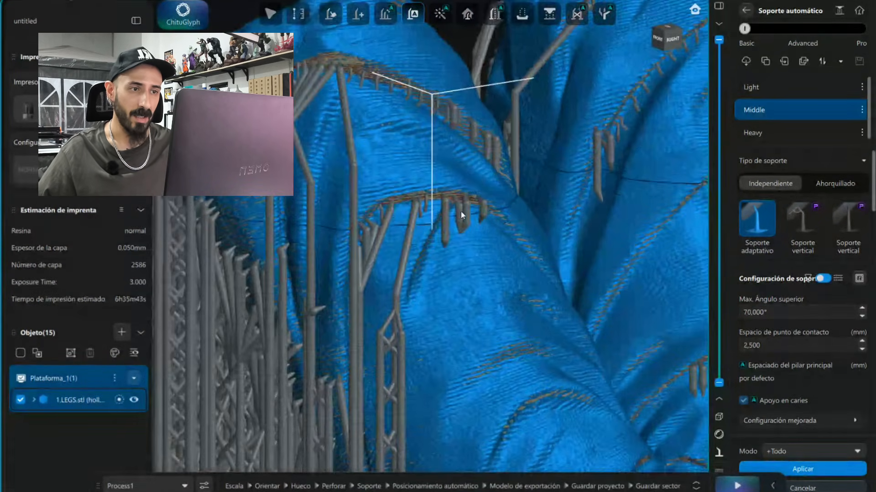
{"action": "right_click_drag", "start_coordinate": [472, 221], "coordinate": [446, 240]}
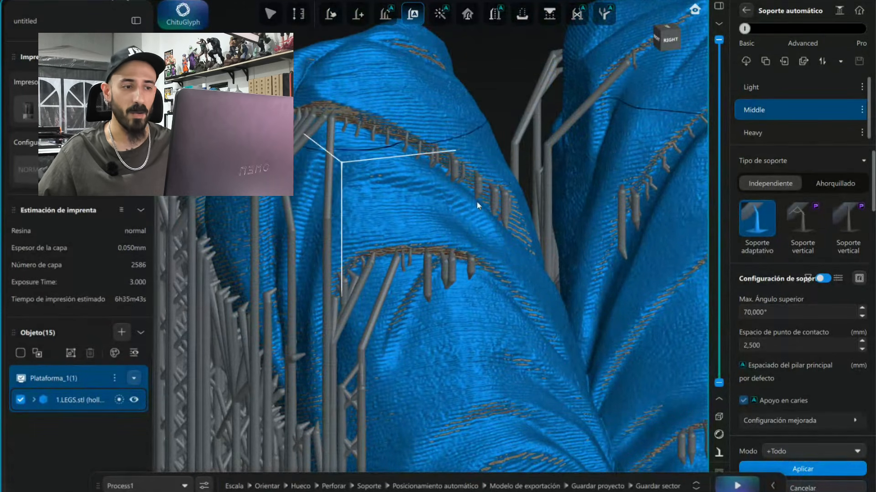
{"action": "scroll", "coordinate": [524, 354], "scroll_direction": "down", "scroll_amount": 5}
{"action": "right_click_drag", "start_coordinate": [525, 352], "coordinate": [567, 347]}
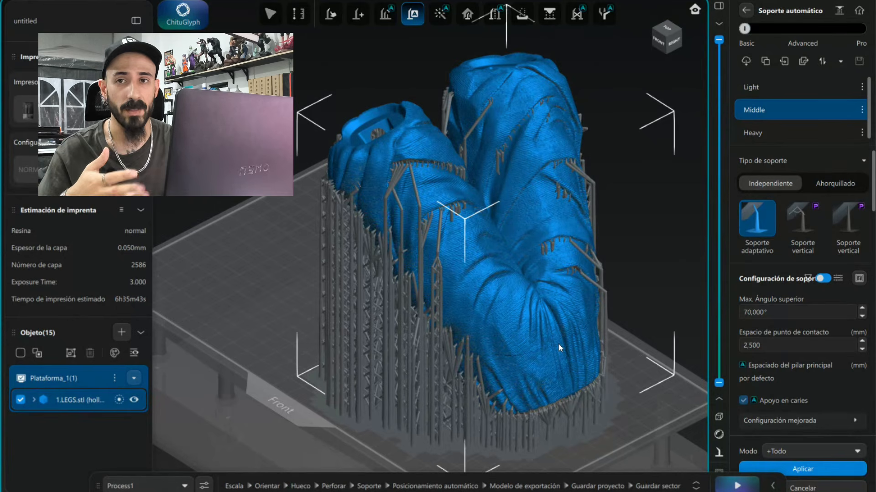
{"action": "right_click_drag", "start_coordinate": [558, 344], "coordinate": [478, 309]}
{"action": "scroll", "coordinate": [453, 330], "scroll_direction": "up", "scroll_amount": 10}
{"action": "scroll", "coordinate": [464, 317], "scroll_direction": "up", "scroll_amount": 2}
{"action": "right_click_drag", "start_coordinate": [502, 253], "coordinate": [374, 265]}
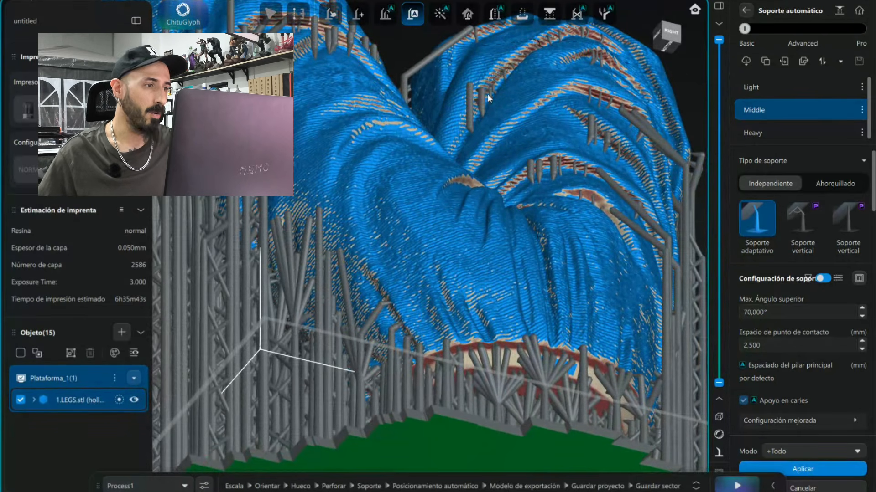
Step: Switch to manual supports and choose the Light preset
{"action": "left_click", "coordinate": [359, 14]}
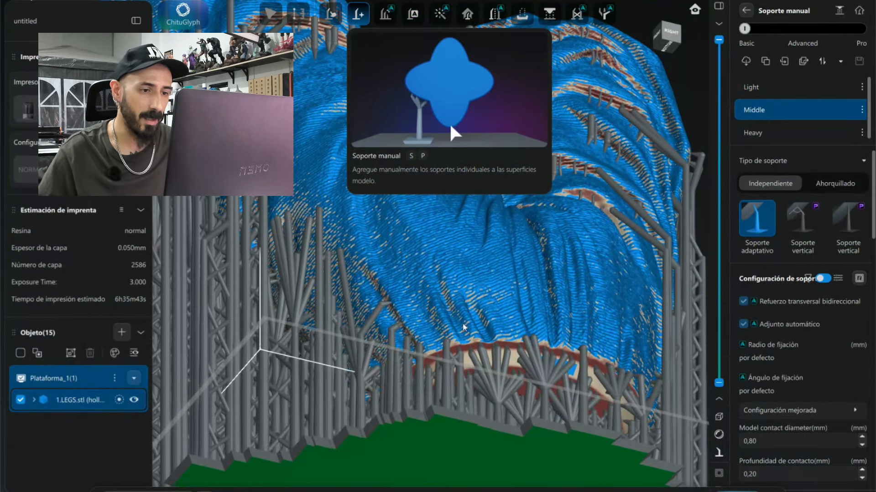
{"action": "scroll", "coordinate": [451, 315], "scroll_direction": "up", "scroll_amount": 2}
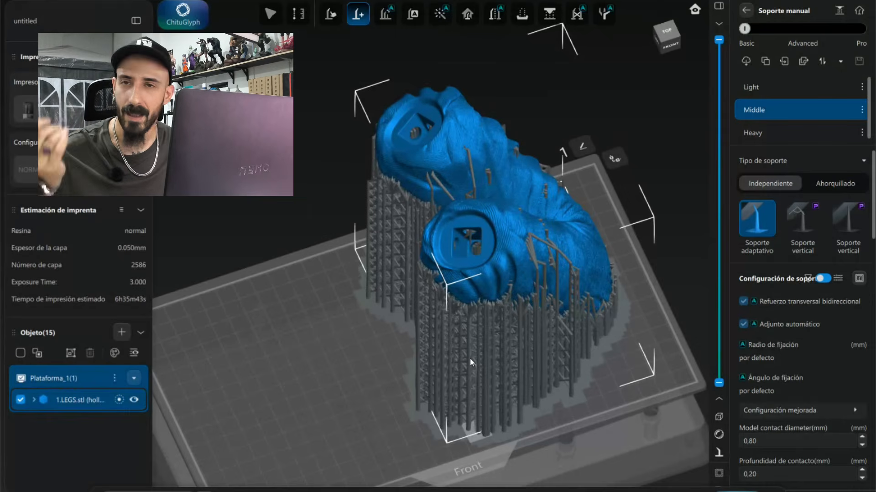
{"action": "left_click", "coordinate": [751, 87]}
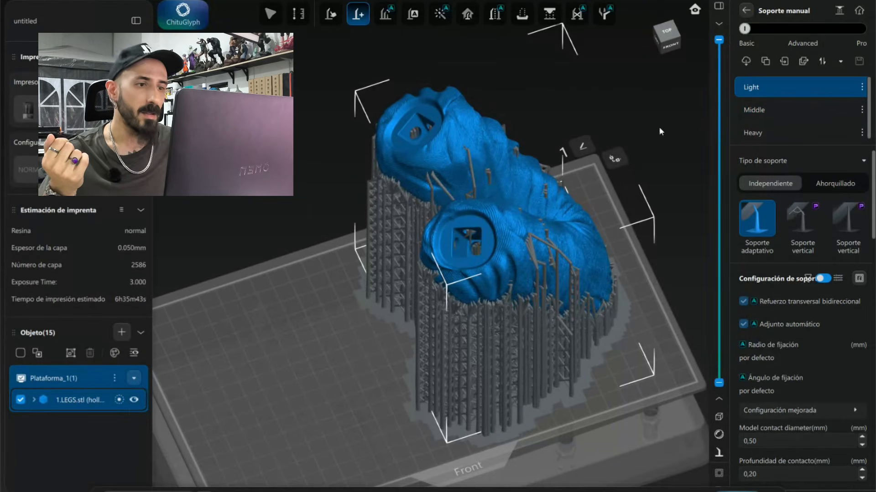
Step: Examine the supported legs around the leg openings, sides and underside for areas that may need manual supports
{"action": "right_click_drag", "start_coordinate": [432, 241], "coordinate": [467, 212]}
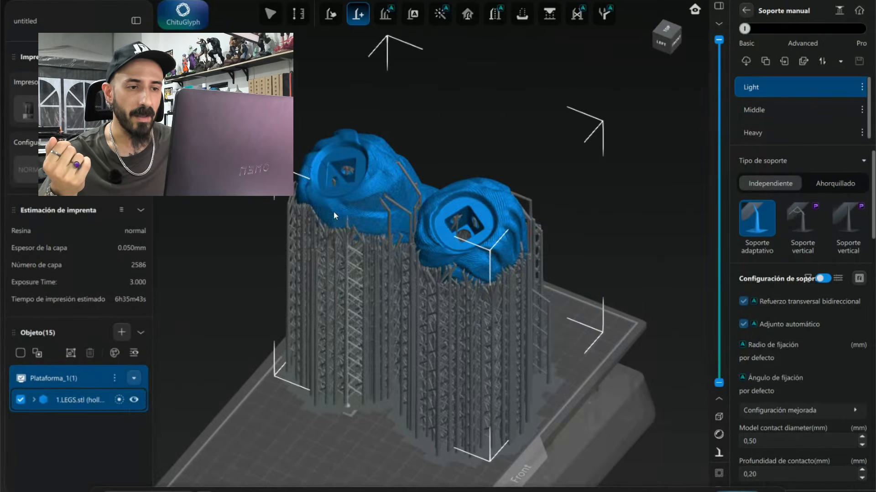
{"action": "scroll", "coordinate": [358, 211], "scroll_direction": "up", "scroll_amount": 5}
{"action": "scroll", "coordinate": [368, 195], "scroll_direction": "up", "scroll_amount": 4}
{"action": "right_click_drag", "start_coordinate": [376, 203], "coordinate": [389, 167]}
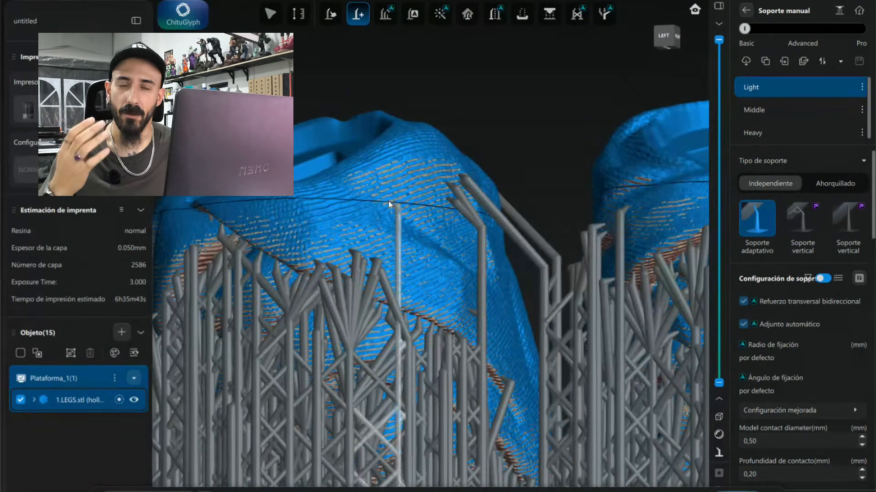
{"action": "scroll", "coordinate": [430, 228], "scroll_direction": "down", "scroll_amount": 3}
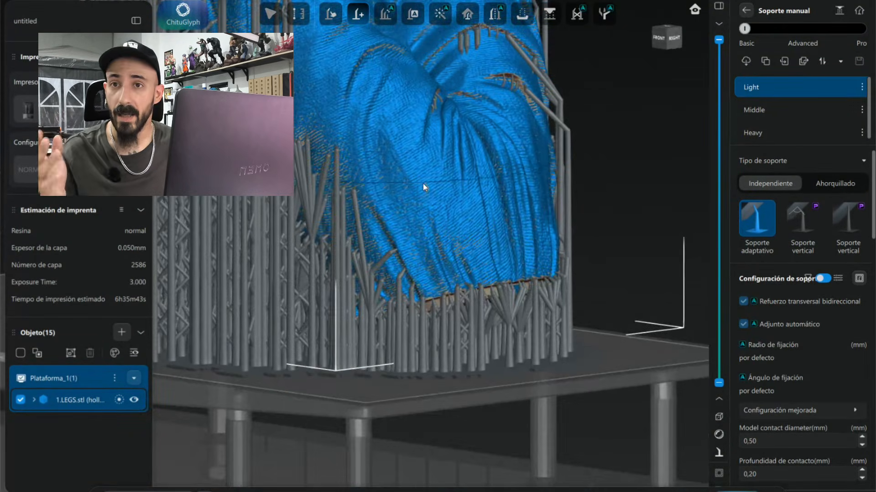
{"action": "mouse_move", "coordinate": [423, 183]}
{"action": "right_mouse_down"}
{"action": "mouse_move", "coordinate": [474, 237]}
{"action": "mouse_move", "coordinate": [470, 210]}
{"action": "mouse_move", "coordinate": [483, 200]}
{"action": "mouse_move", "coordinate": [431, 194]}
{"action": "right_mouse_up"}
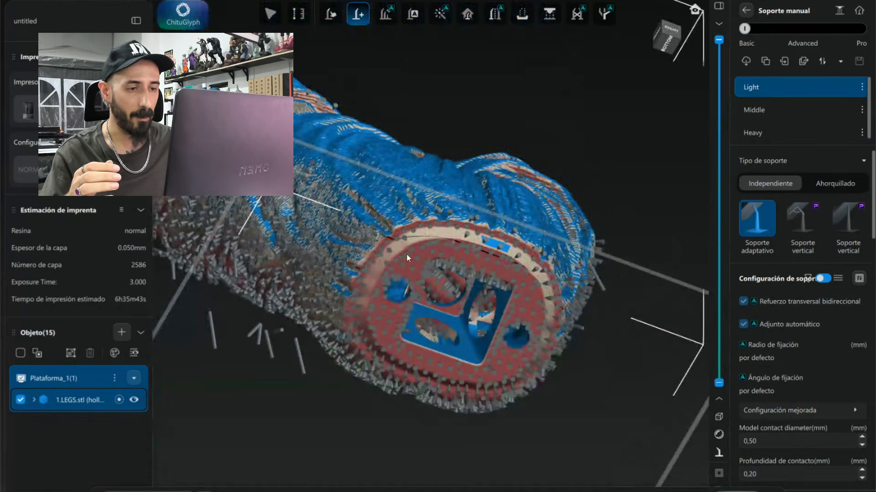
{"action": "right_click_drag", "start_coordinate": [430, 292], "coordinate": [486, 257]}
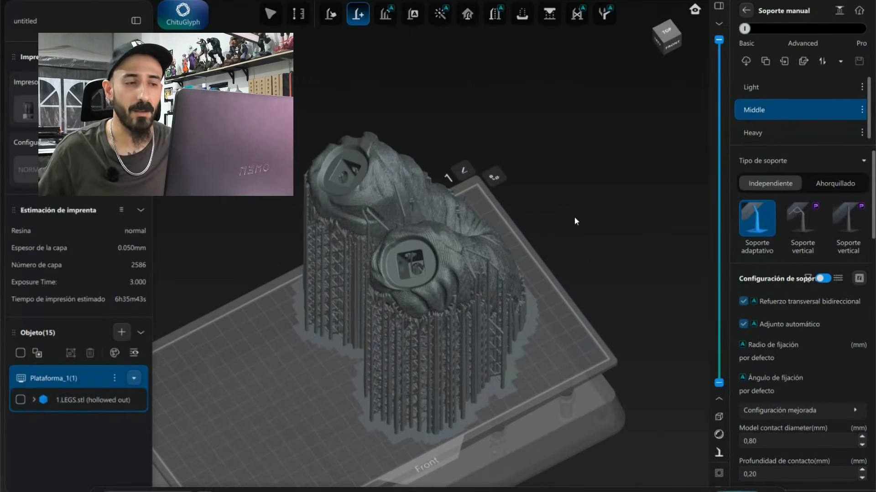
{"action": "right_click_drag", "start_coordinate": [567, 229], "coordinate": [617, 212]}
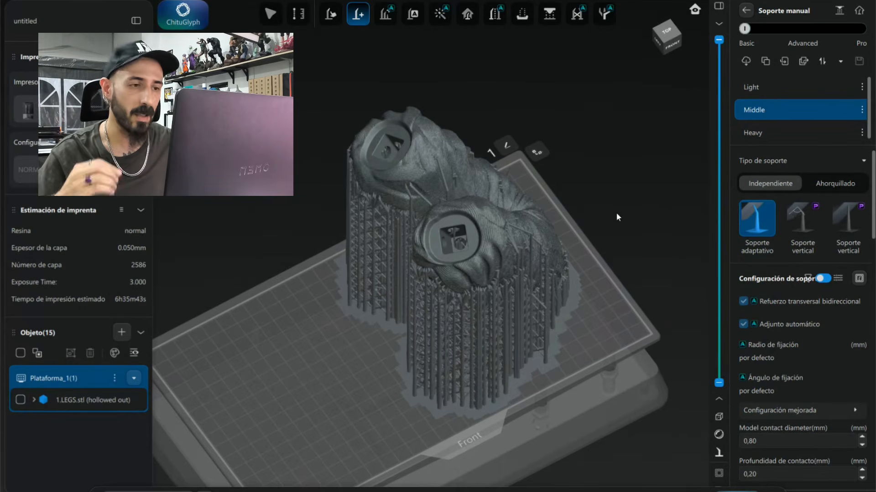
{"action": "left_click_drag", "start_coordinate": [617, 213], "coordinate": [588, 215]}
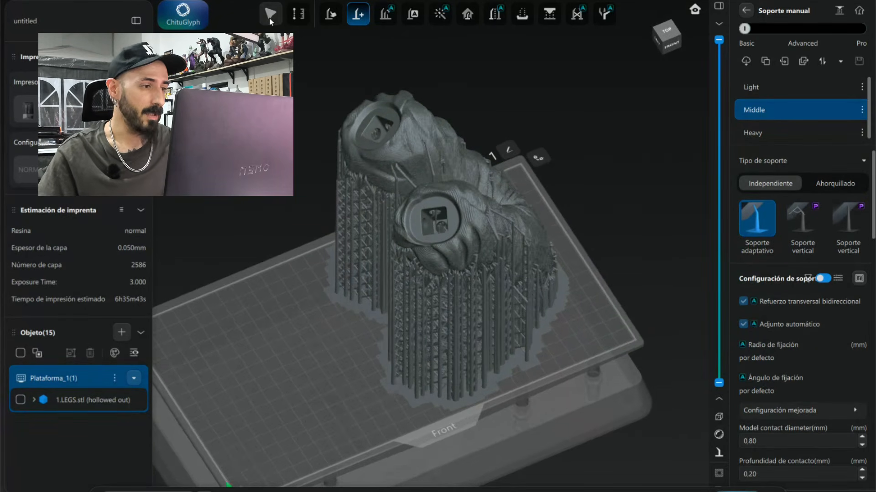
Step: Return to model selection and place the two heads and two hands on the free area of the build plate beside the legs
{"action": "left_click", "coordinate": [270, 17]}
{"action": "left_click", "coordinate": [510, 261]}
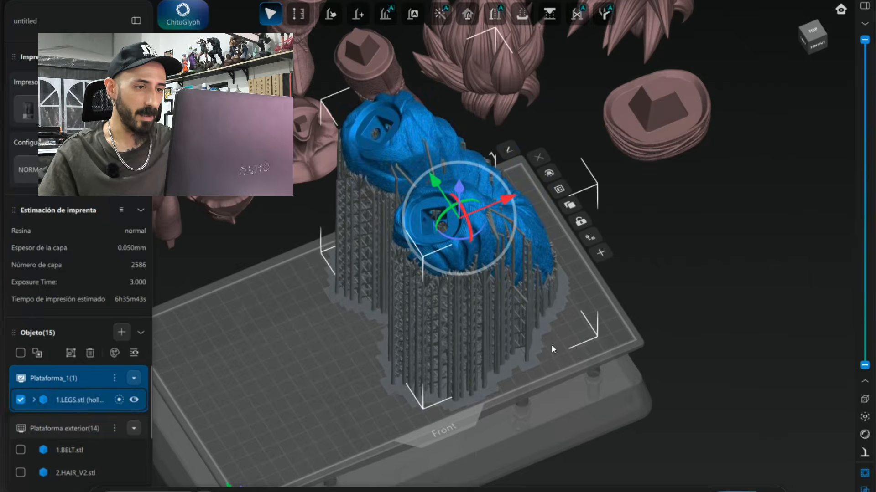
{"action": "scroll", "coordinate": [605, 351], "scroll_direction": "down", "scroll_amount": 2}
{"action": "left_click", "coordinate": [426, 289]}
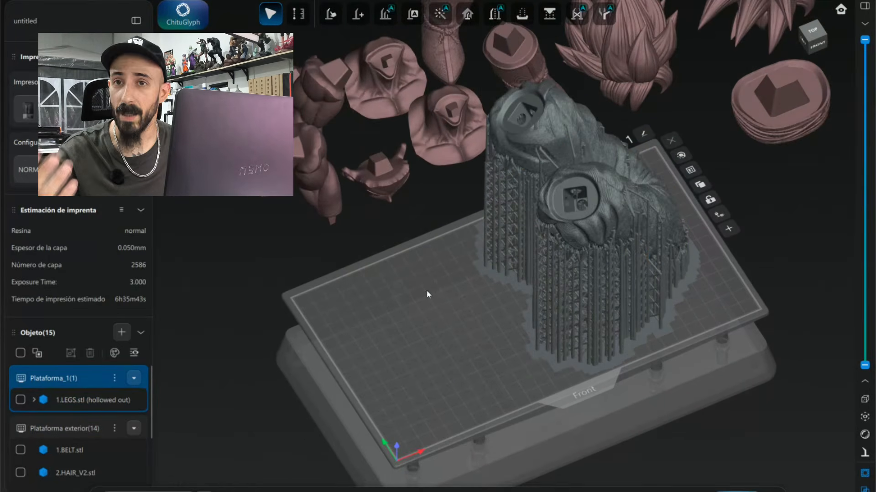
{"action": "left_click_drag", "start_coordinate": [382, 178], "coordinate": [358, 372]}
{"action": "left_click", "coordinate": [334, 90]}
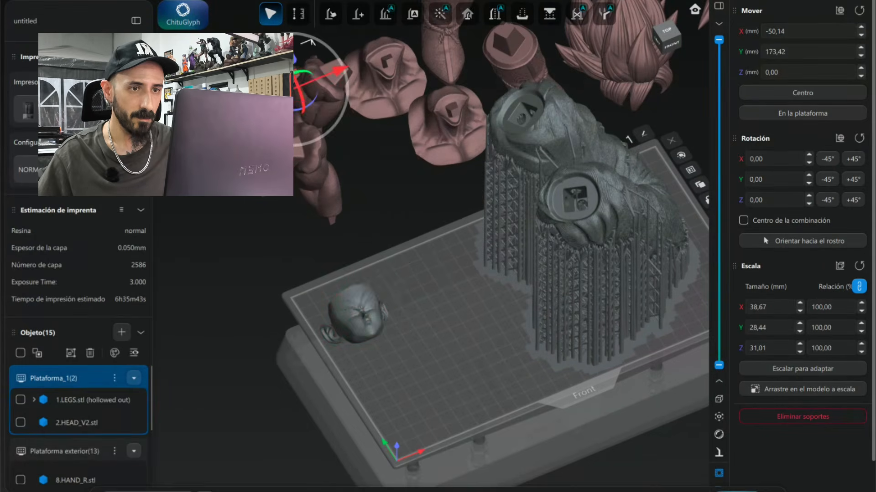
{"action": "left_click_drag", "start_coordinate": [310, 53], "coordinate": [403, 257]}
{"action": "left_click_drag", "start_coordinate": [444, 318], "coordinate": [433, 350]}
{"action": "left_click_drag", "start_coordinate": [296, 203], "coordinate": [413, 372]}
{"action": "left_click_drag", "start_coordinate": [365, 219], "coordinate": [446, 314]}
{"action": "right_click_drag", "start_coordinate": [461, 410], "coordinate": [355, 354]}
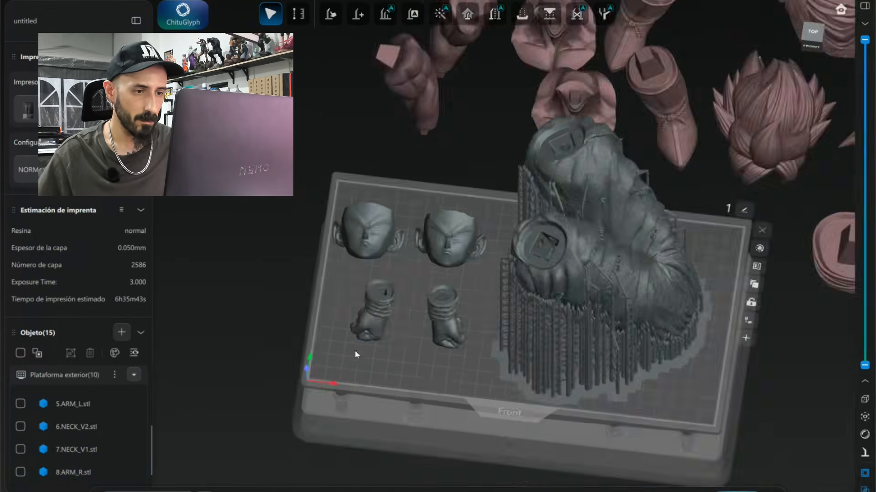
Step: Move both hands closer to the heads on the build plate
{"action": "left_click", "coordinate": [377, 315]}
{"action": "left_click_drag", "start_coordinate": [388, 283], "coordinate": [394, 239]}
{"action": "left_click", "coordinate": [481, 307]}
{"action": "left_click_drag", "start_coordinate": [488, 292], "coordinate": [491, 255]}
{"action": "left_click", "coordinate": [383, 283]}
Step: Generate automatic supports with the Middle preset for the two heads and two hands, and inspect them
{"action": "right_click_drag", "start_coordinate": [461, 191], "coordinate": [515, 196]}
{"action": "left_click_drag", "start_coordinate": [311, 152], "coordinate": [556, 389]}
{"action": "left_click", "coordinate": [413, 14]}
{"action": "left_click", "coordinate": [802, 469]}
{"action": "left_click", "coordinate": [553, 415]}
{"action": "right_click_drag", "start_coordinate": [553, 415], "coordinate": [401, 289]}
{"action": "scroll", "coordinate": [456, 255], "scroll_direction": "up", "scroll_amount": 5}
{"action": "middle_click_drag", "start_coordinate": [446, 265], "coordinate": [497, 342]}
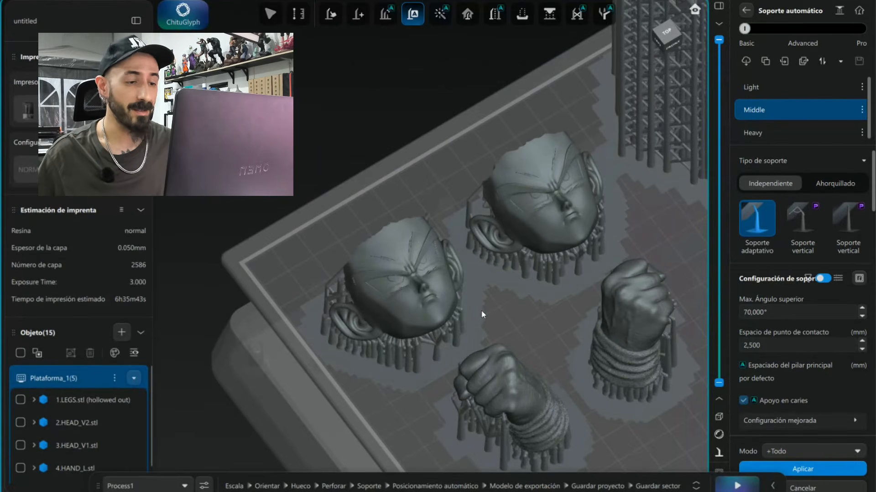
{"action": "right_click_drag", "start_coordinate": [481, 314], "coordinate": [458, 310]}
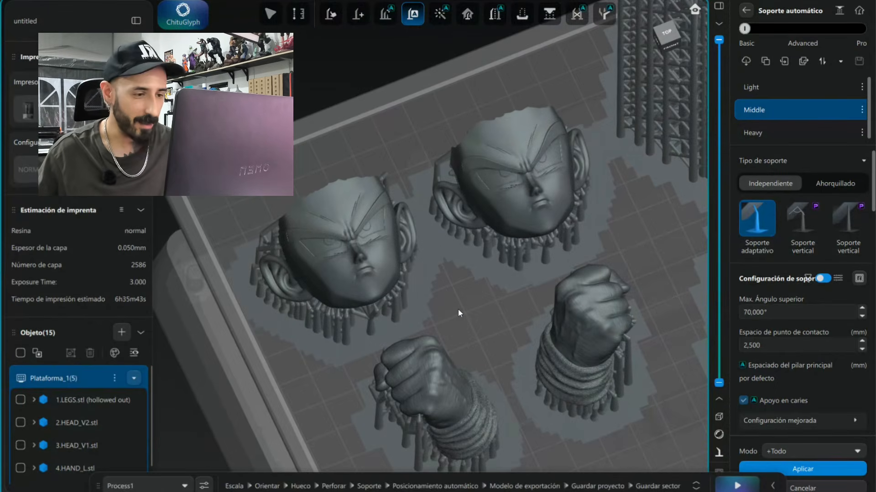
{"action": "right_click_drag", "start_coordinate": [458, 309], "coordinate": [442, 297]}
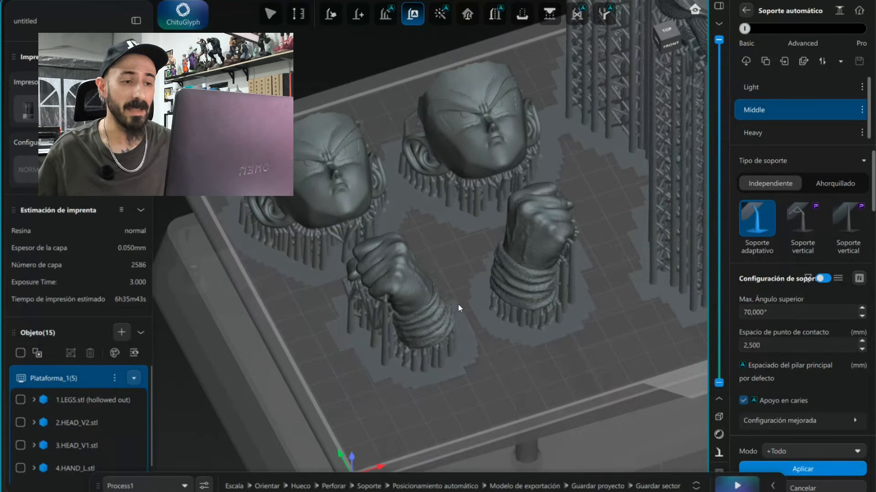
Step: Examine the overall arrangement of the supported legs, heads and hands on the build plate
{"action": "scroll", "coordinate": [458, 303], "scroll_direction": "down", "scroll_amount": 5}
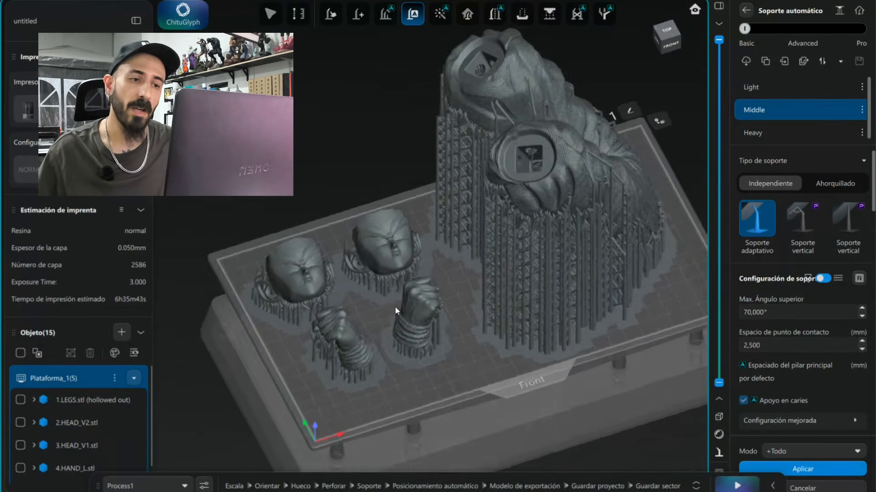
{"action": "right_click_drag", "start_coordinate": [395, 310], "coordinate": [346, 302]}
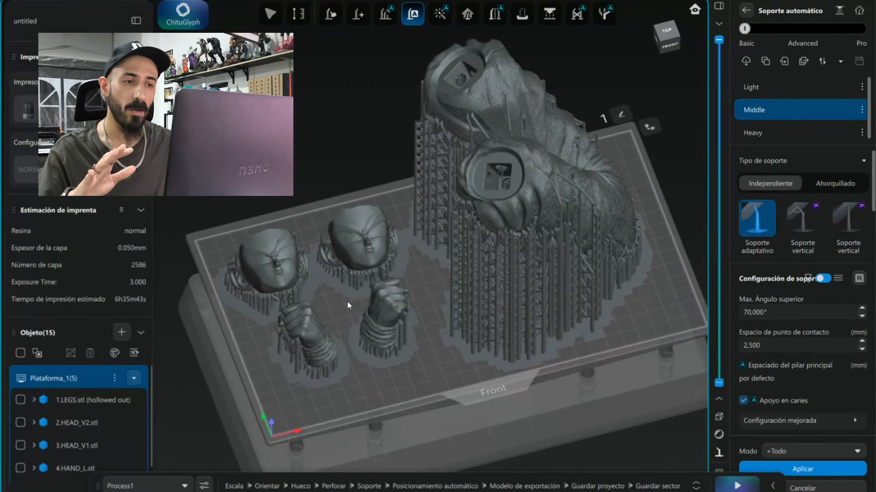
{"action": "middle_click_drag", "start_coordinate": [306, 184], "coordinate": [304, 179]}
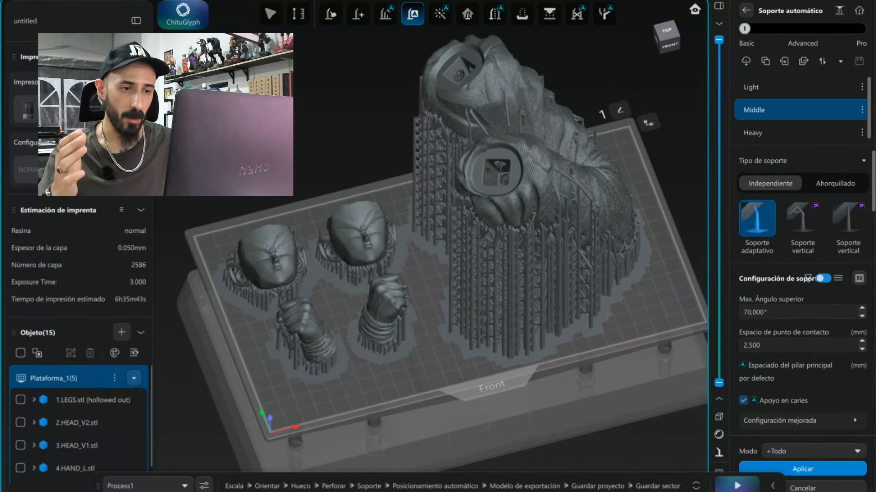
{"action": "left_click_drag", "start_coordinate": [276, 164], "coordinate": [559, 383]}
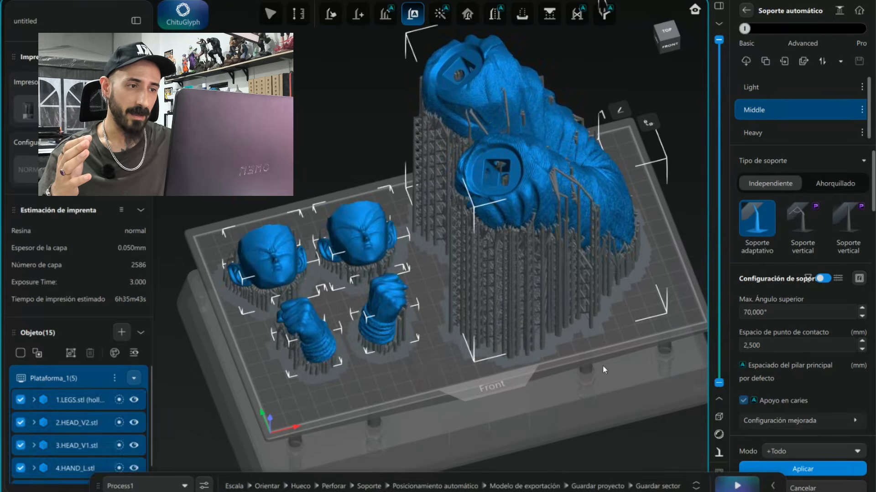
{"action": "left_click", "coordinate": [603, 365]}
{"action": "right_click_drag", "start_coordinate": [570, 379], "coordinate": [521, 207]}
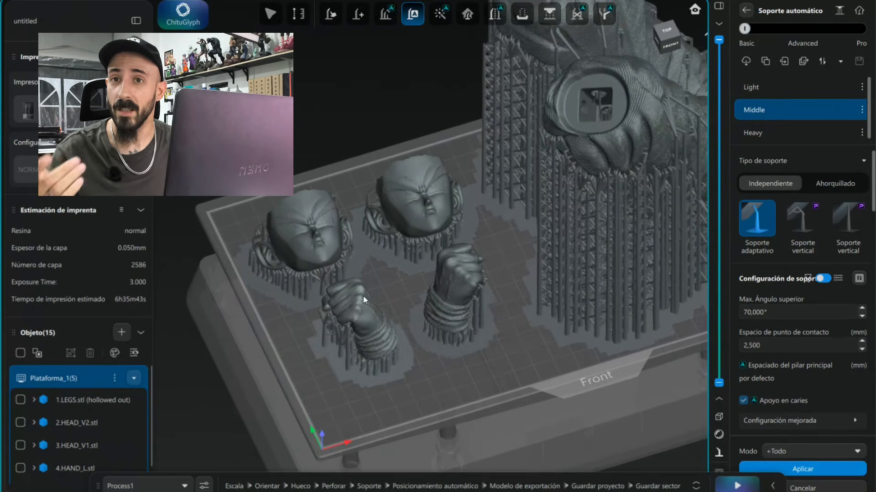
{"action": "scroll", "coordinate": [363, 299], "scroll_direction": "down", "scroll_amount": 5}
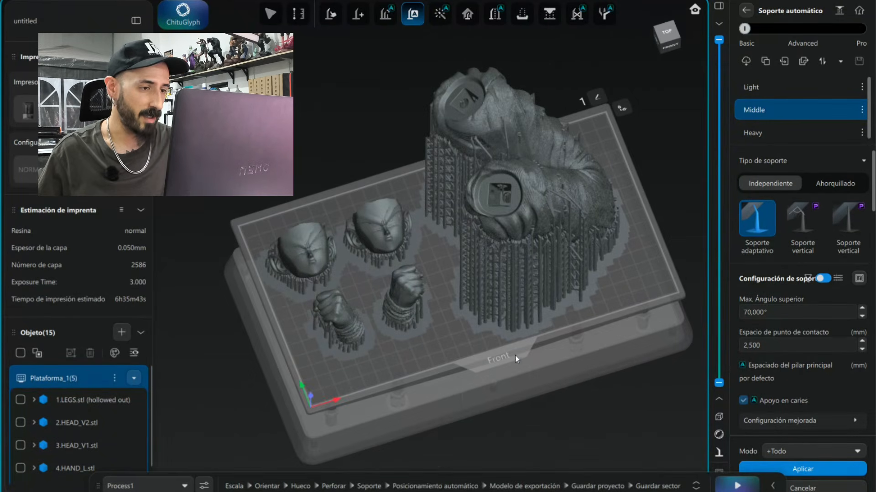
Step: Select all five models on the build plate and slice the current platform with single-parameter slicing
{"action": "key", "text": "ctrl+a"}
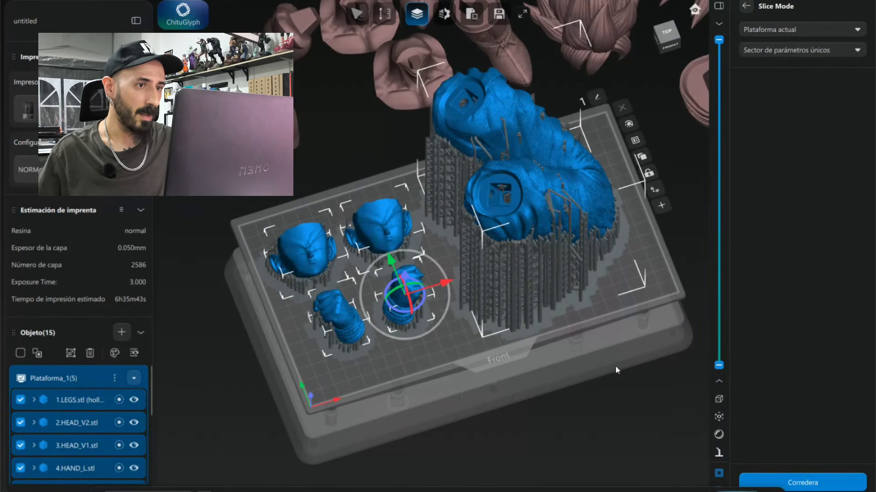
{"action": "middle_click_drag", "start_coordinate": [628, 317], "coordinate": [589, 352]}
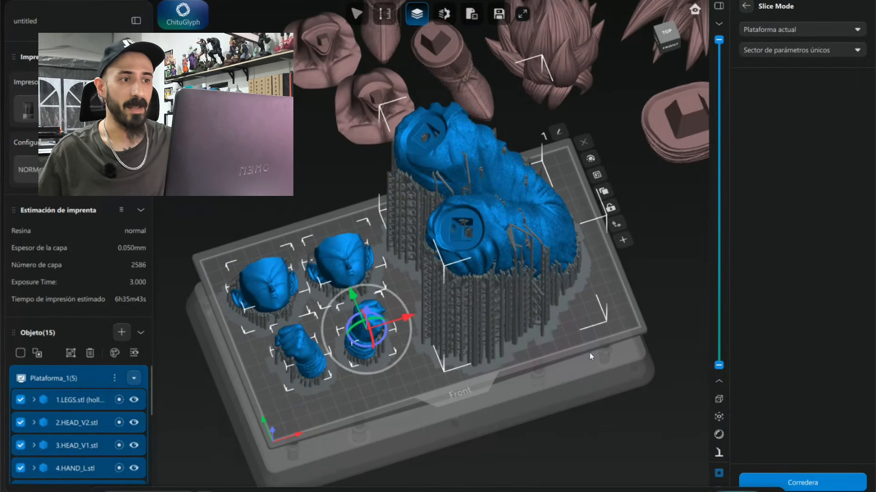
{"action": "scroll", "coordinate": [589, 352], "scroll_direction": "down", "scroll_amount": 2}
{"action": "middle_click_drag", "start_coordinate": [615, 109], "coordinate": [571, 154]}
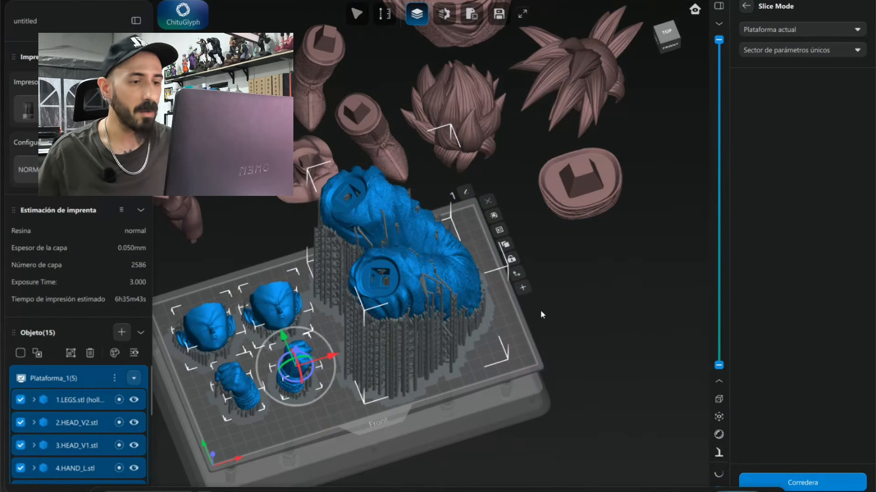
{"action": "middle_click_drag", "start_coordinate": [540, 310], "coordinate": [564, 297]}
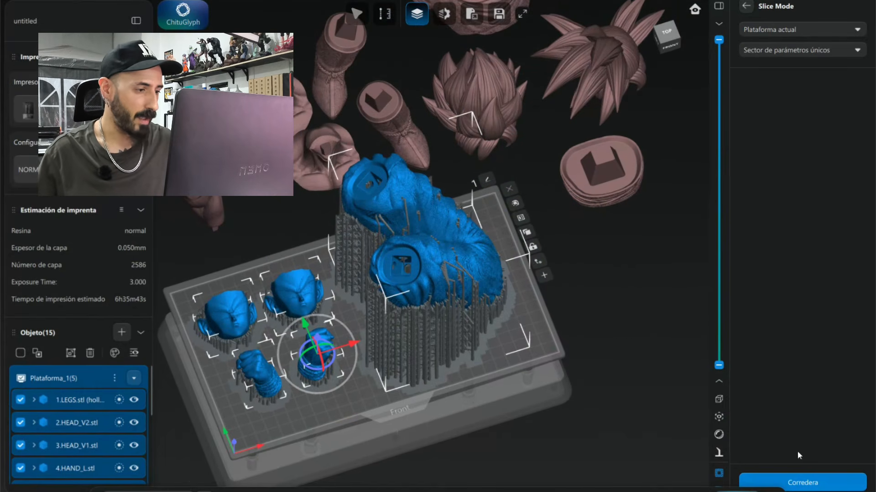
{"action": "left_click", "coordinate": [810, 483]}
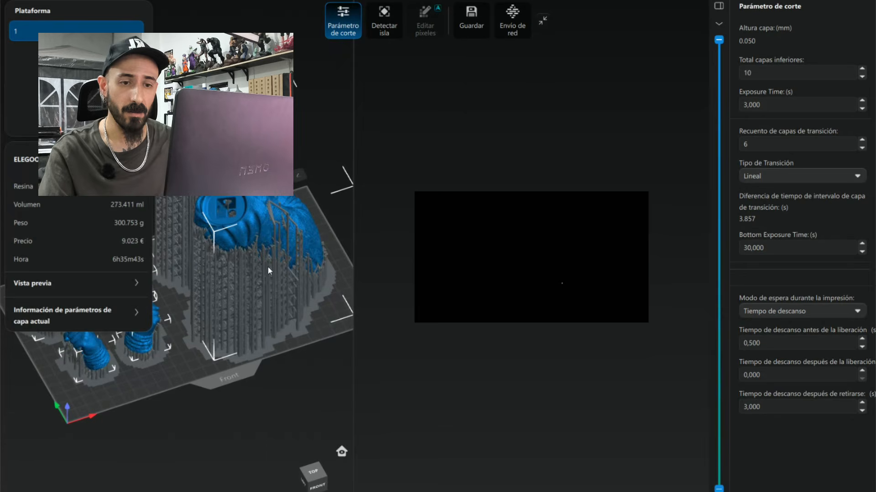
Step: Look over the sliced plate and open the save options for the current platform
{"action": "right_click_drag", "start_coordinate": [260, 271], "coordinate": [214, 259]}
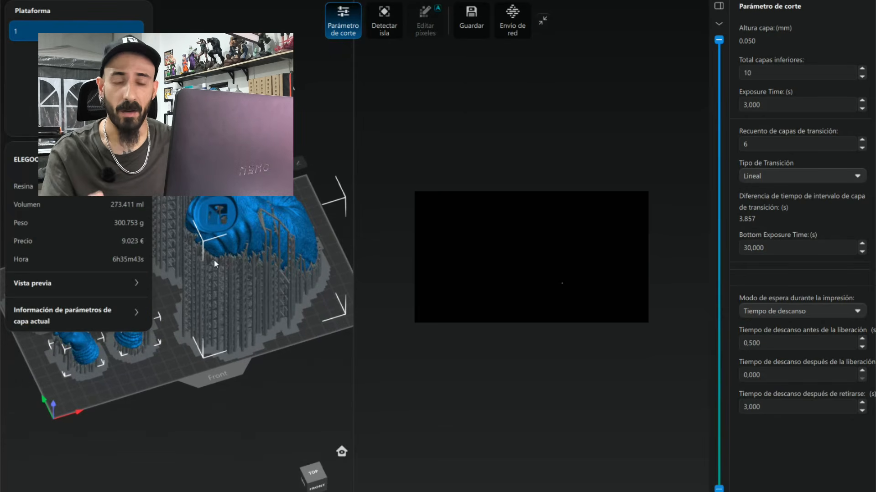
{"action": "left_click", "coordinate": [471, 21]}
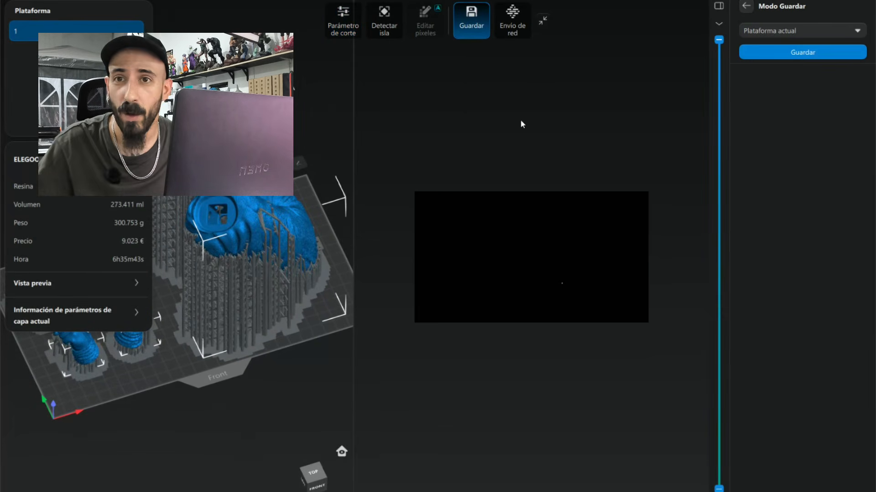